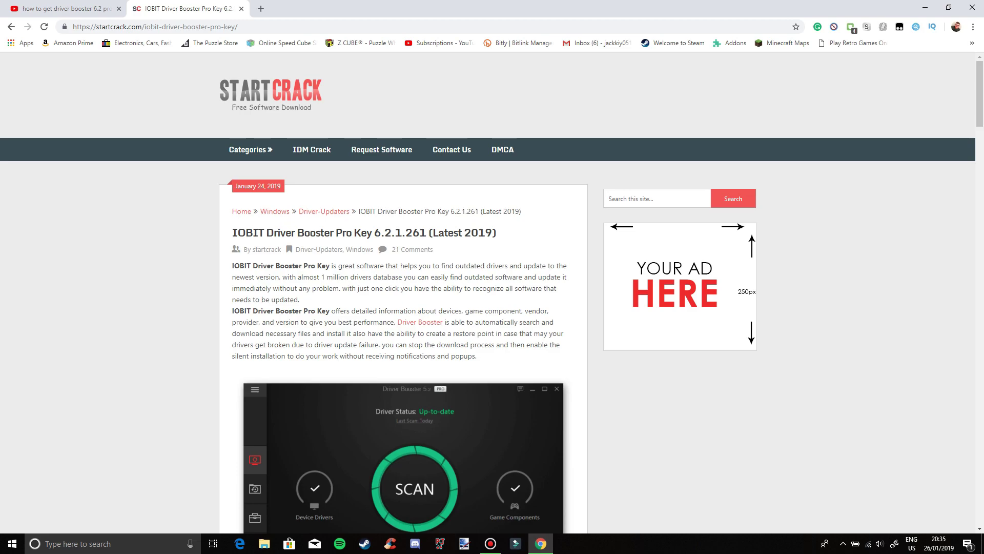
Open the Mega 1 download link for IOBIT Driver Booster Pro from the StartCrack article.
scroll(403, 292, down, 18)
scroll(403, 292, up, 18)
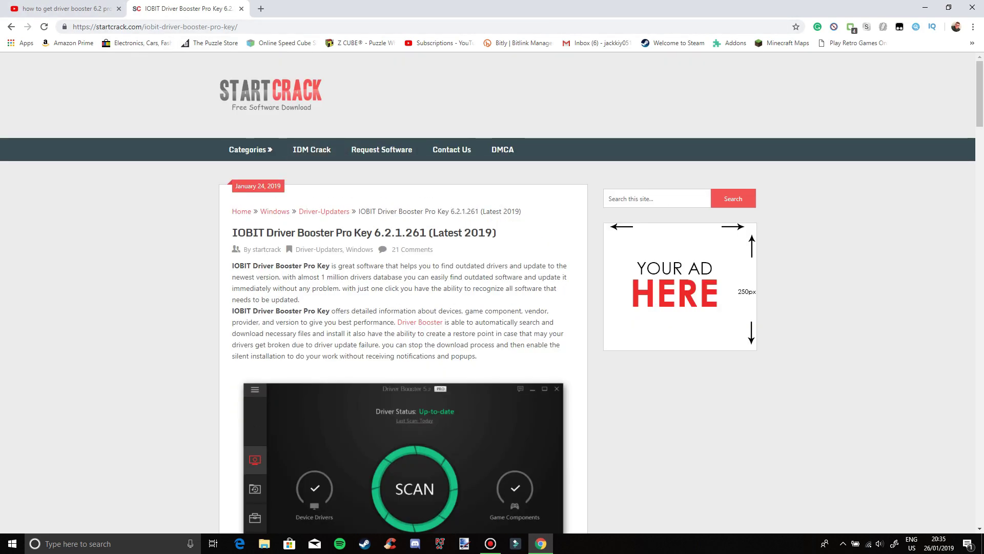
scroll(492, 292, down, 6)
scroll(492, 292, down, 5)
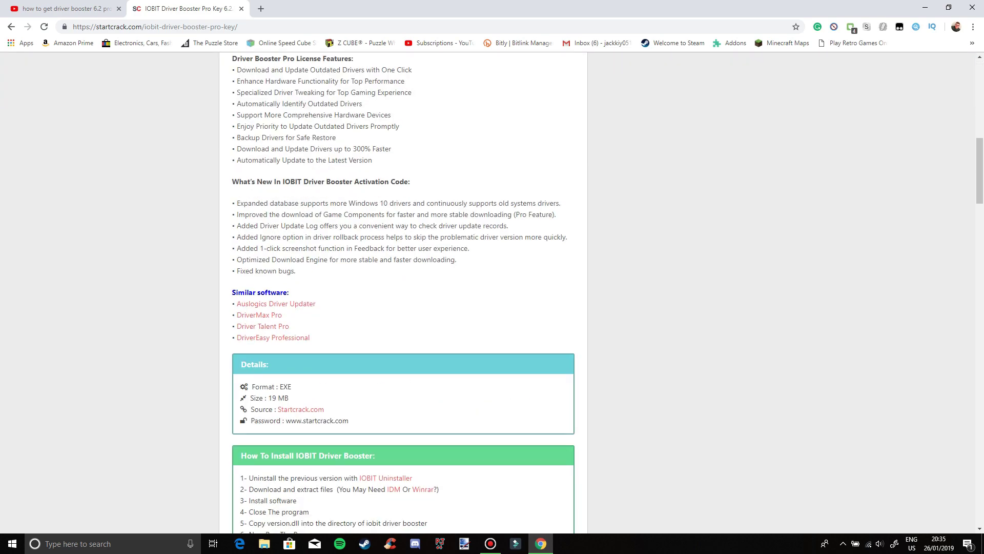
scroll(403, 292, down, 5)
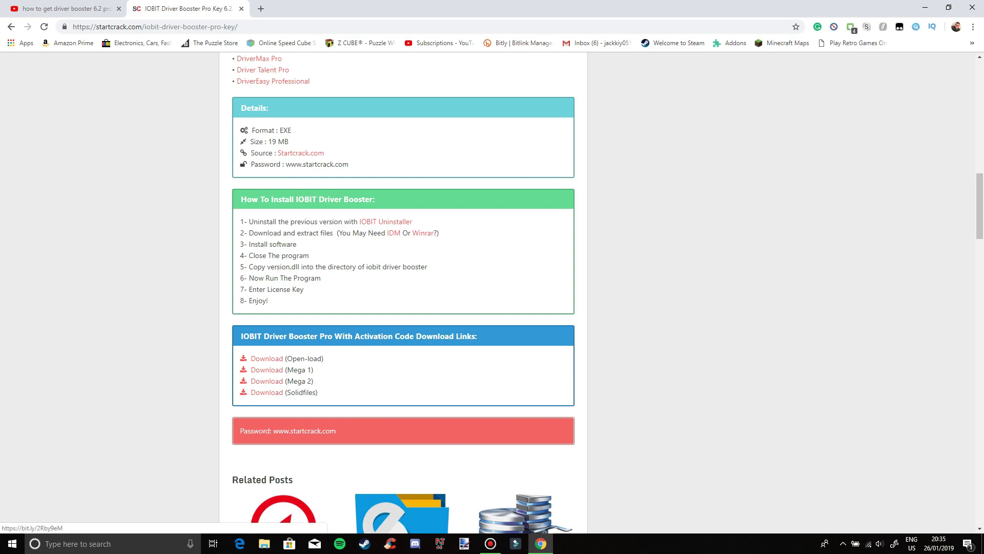
click(266, 370)
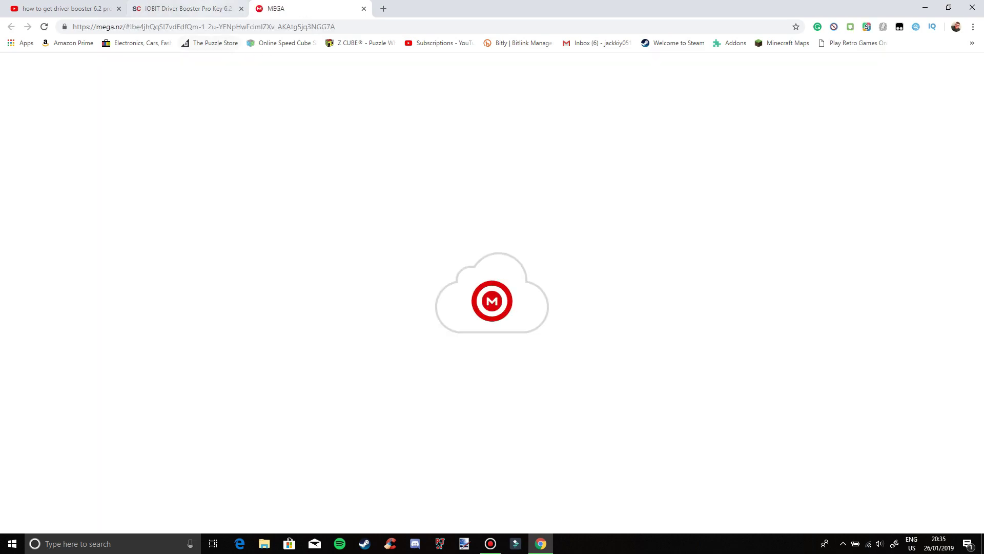
Recheck the Mega 1 link in the article, then download the IObit.Driver.Booster.PRO.6.2.1.263 zip from MEGA.
click(205, 9)
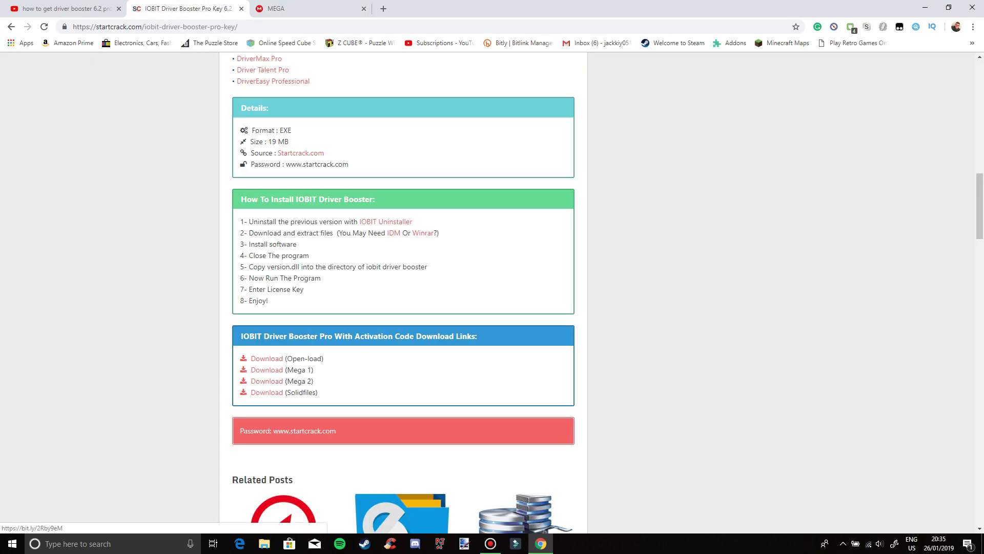
drag(287, 369, 311, 369)
key(ctrl+Tab)
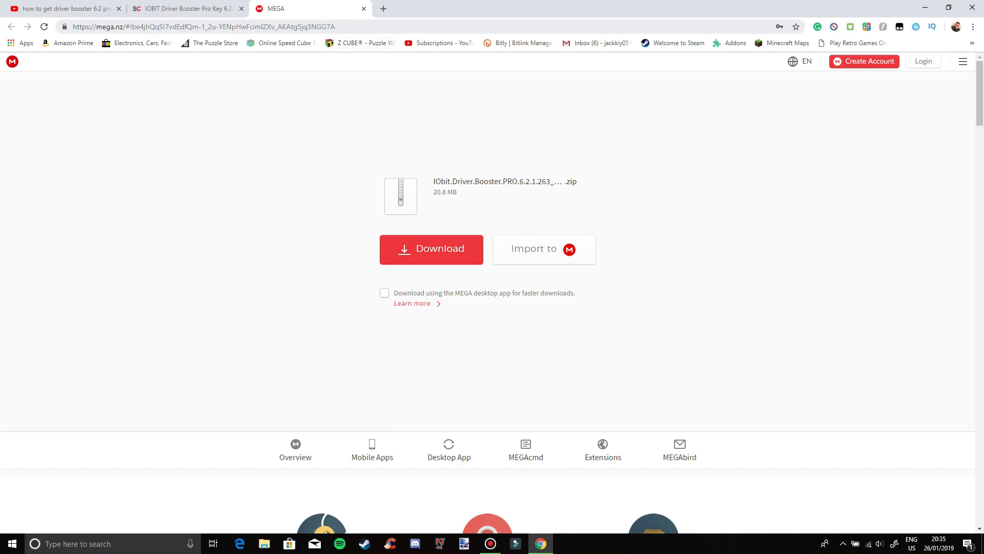
click(431, 249)
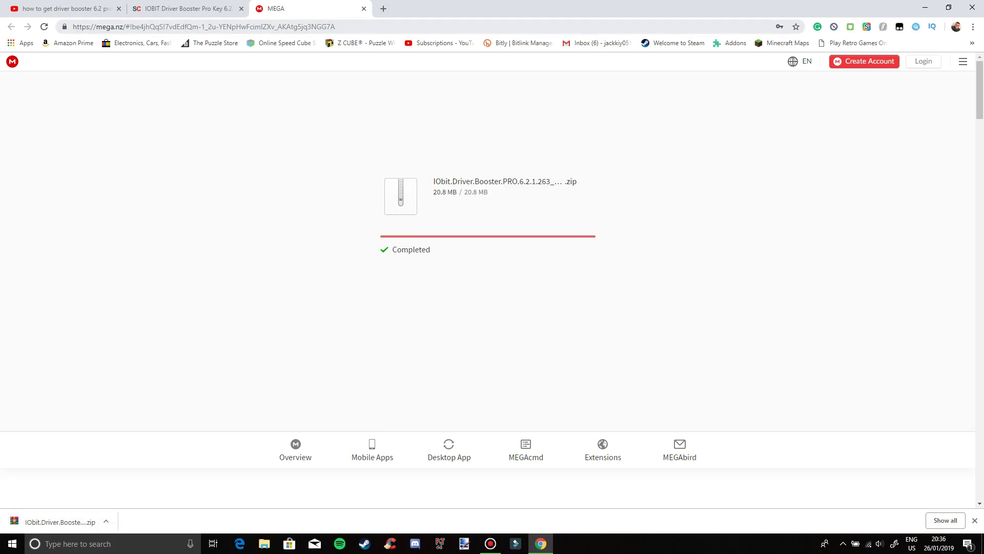
Move the downloaded zip to the desktop and extract it into a folder of its own name, entering the archive password.
key(super+Right)
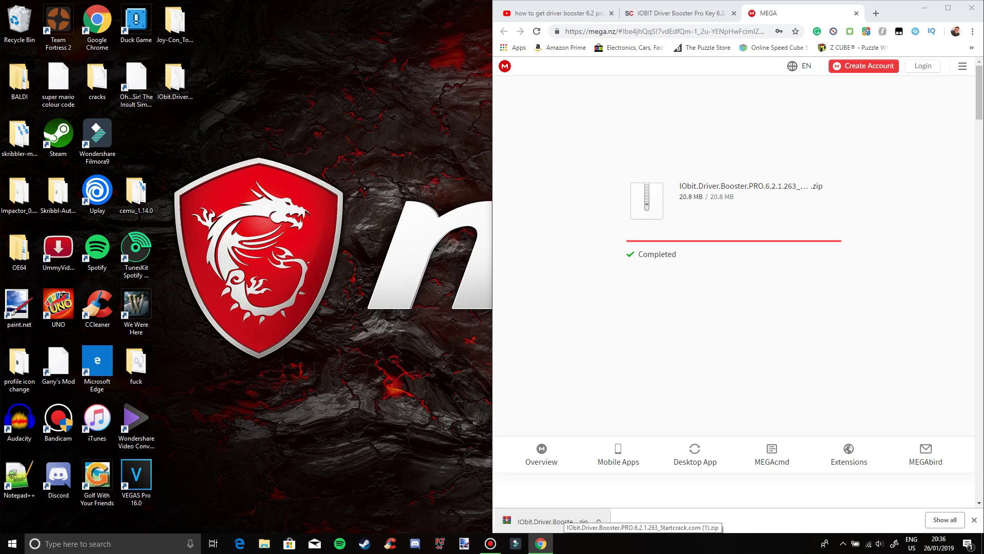
drag(553, 520, 370, 251)
right_click(376, 242)
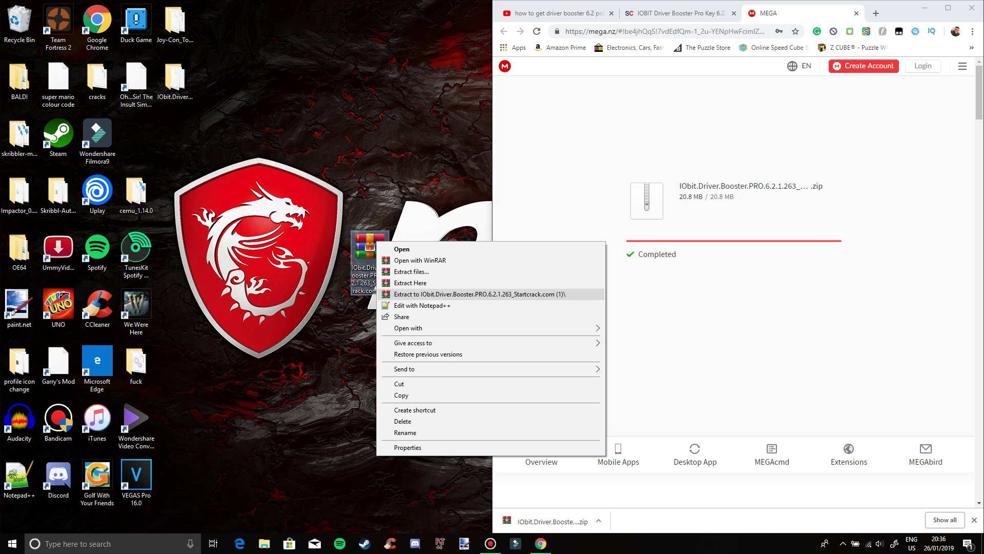
click(461, 294)
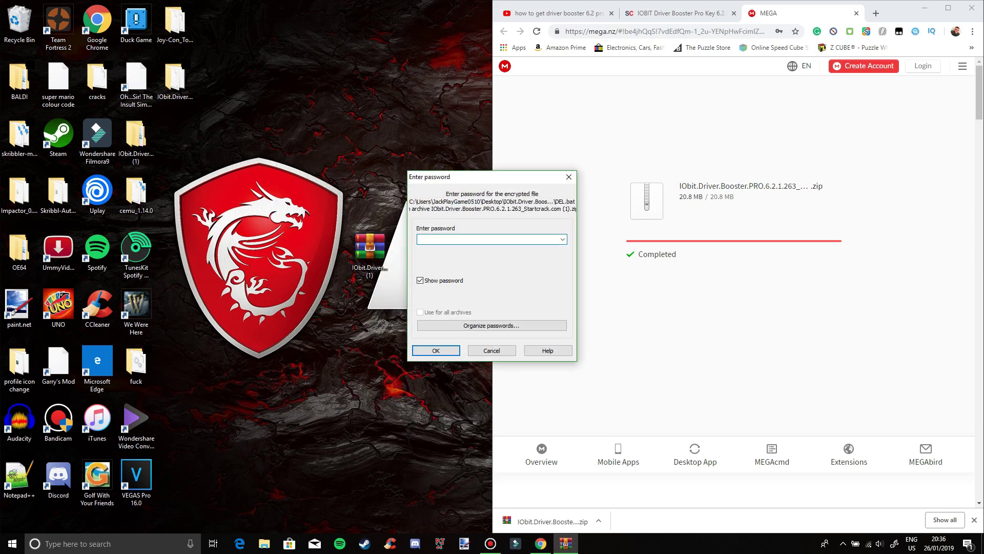
text(www.startcrack.com)
click(436, 350)
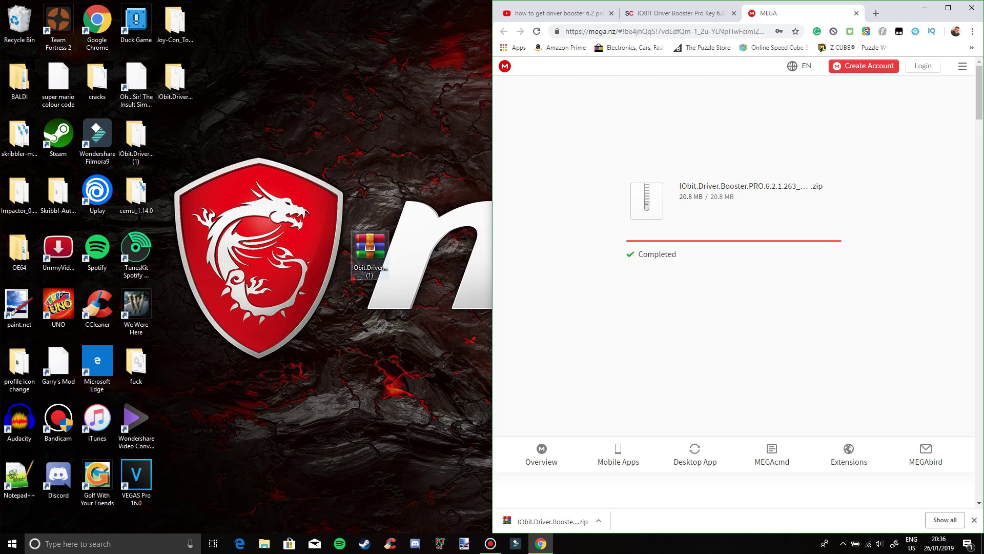
Delete the downloaded zip, its newly extracted folder and the older IObit Driver Booster folder from the desktop.
drag(380, 258, 20, 23)
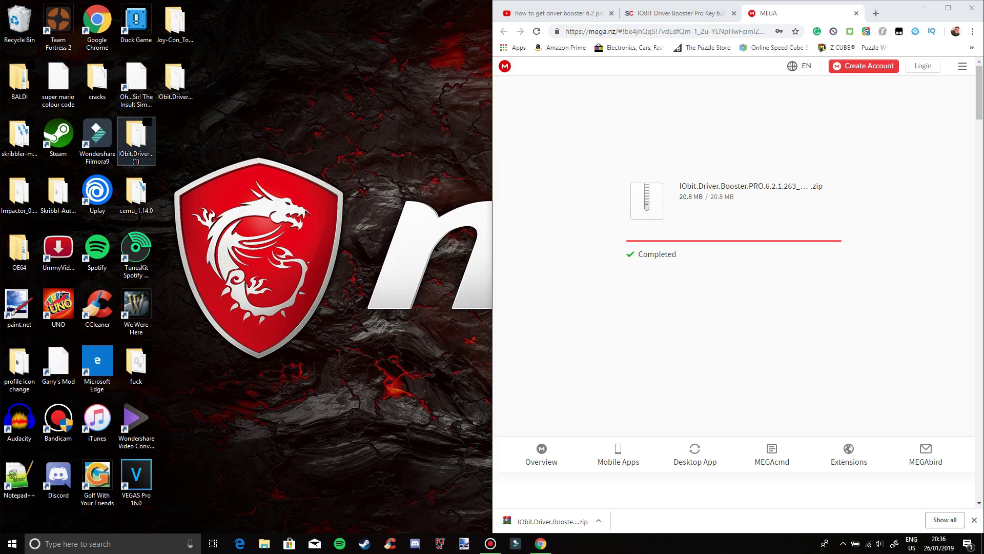
drag(144, 125, 264, 179)
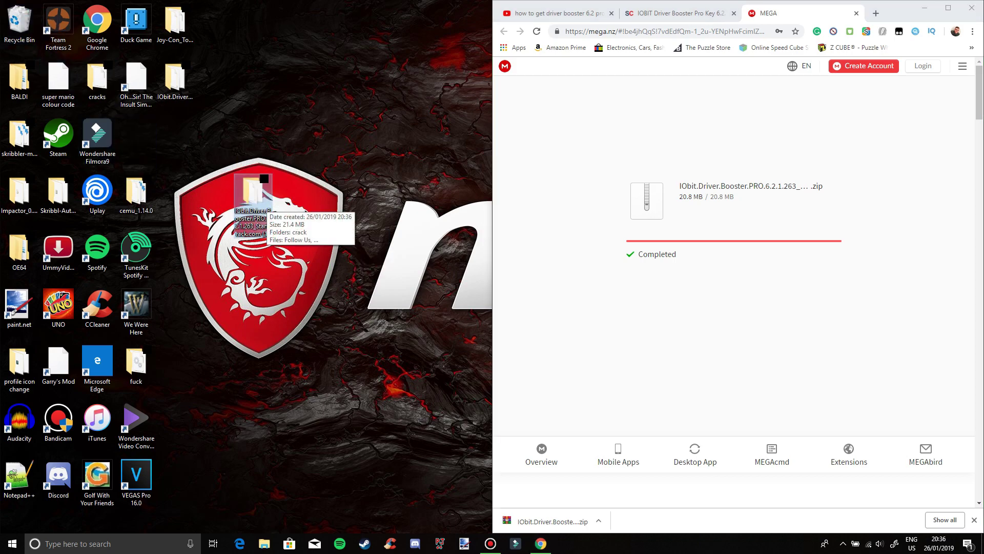
right_click(246, 180)
click(272, 360)
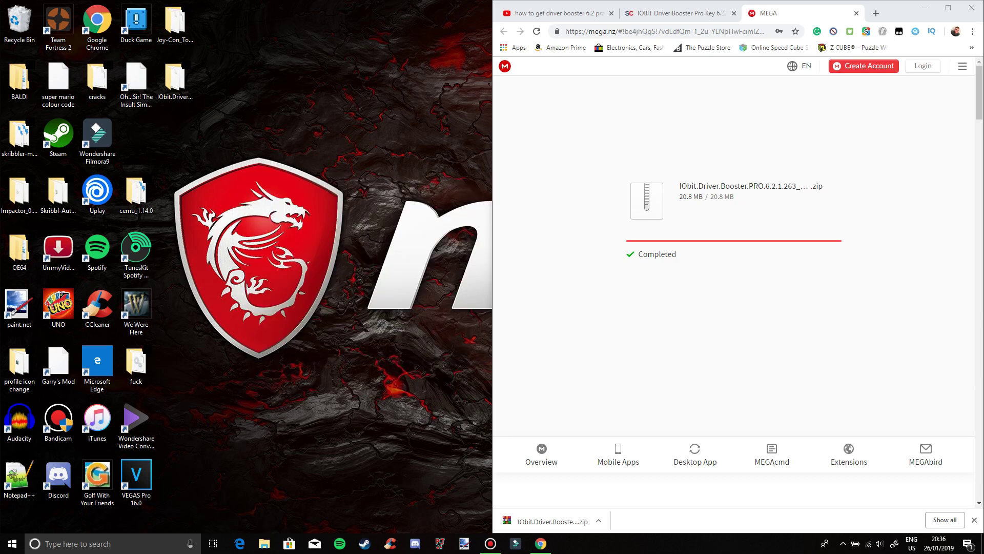
right_click(173, 67)
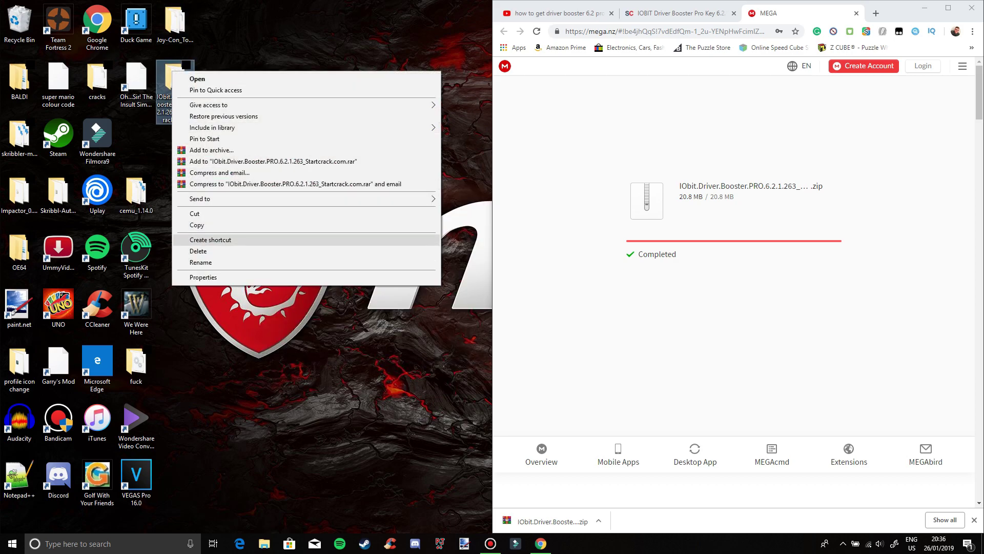
click(202, 251)
Look through the IObit Driver Booster crack folder inside cracks and the Recycle Bin for the installer files.
double_click(97, 82)
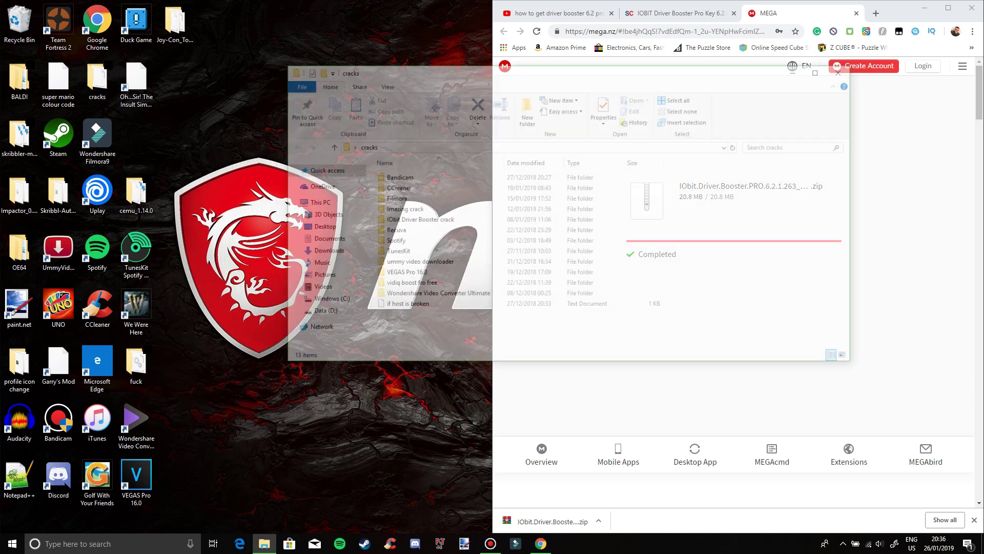
double_click(417, 220)
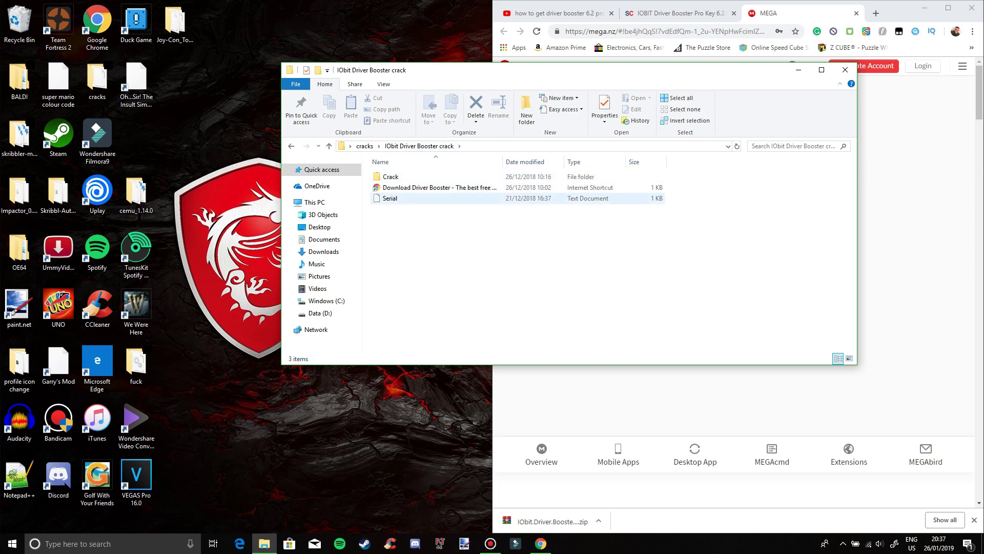
click(20, 23)
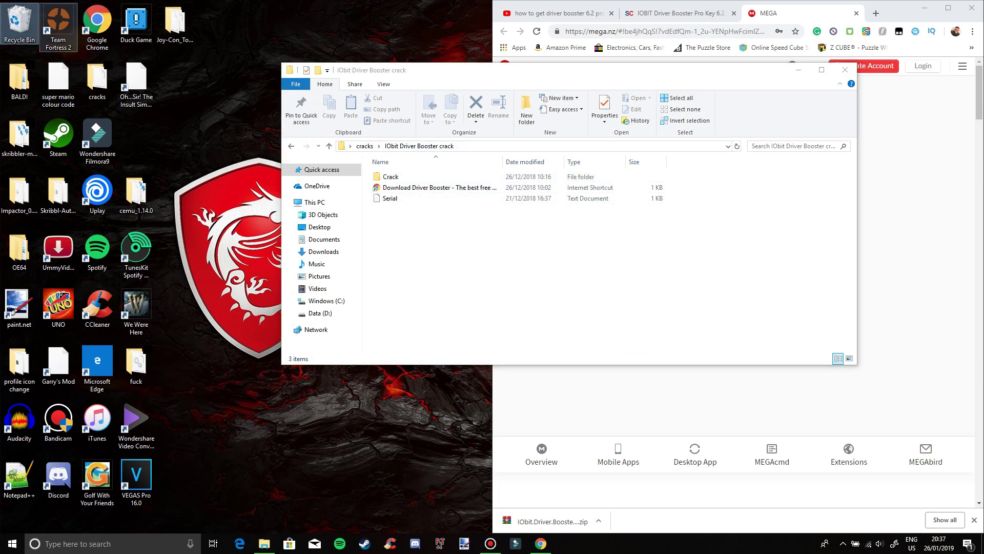
click(231, 123)
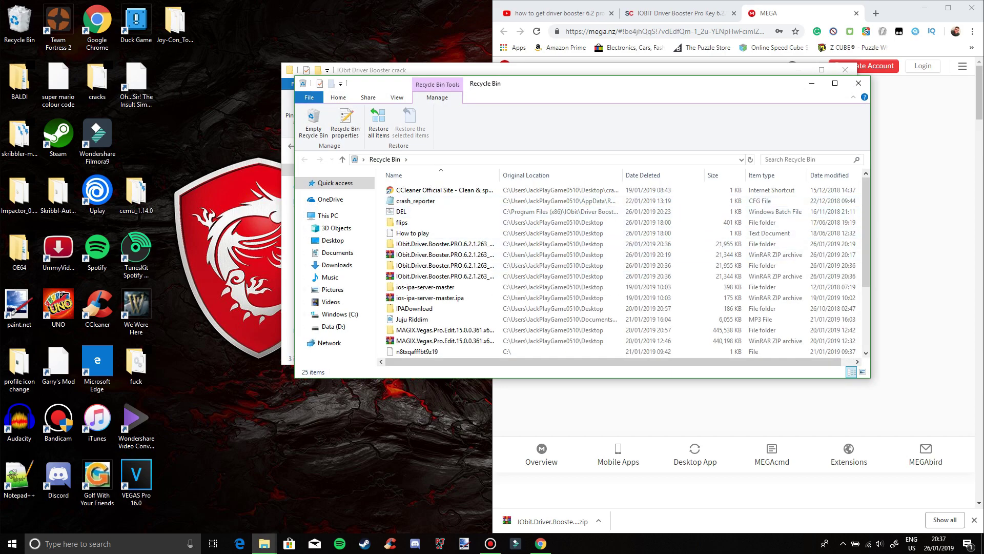
click(858, 82)
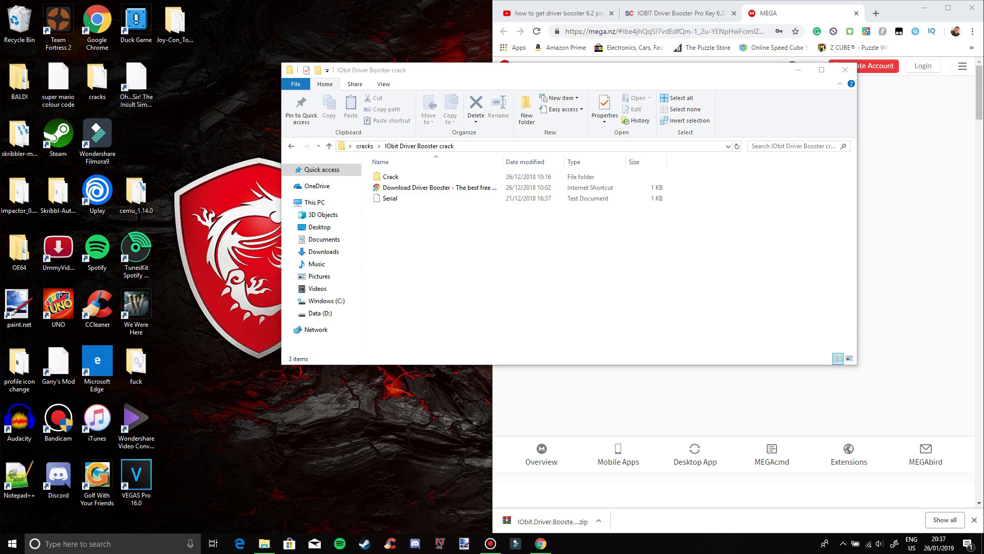
click(440, 187)
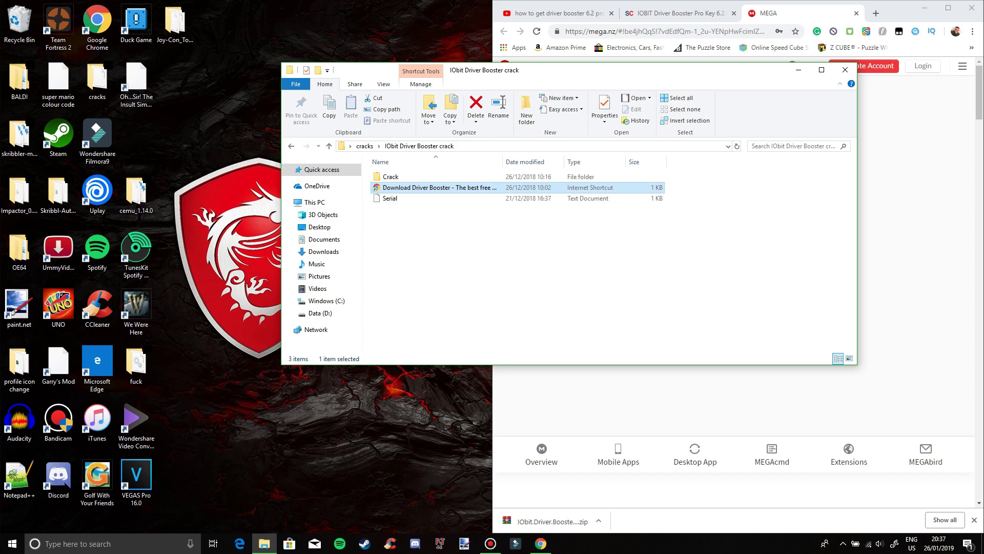
click(846, 70)
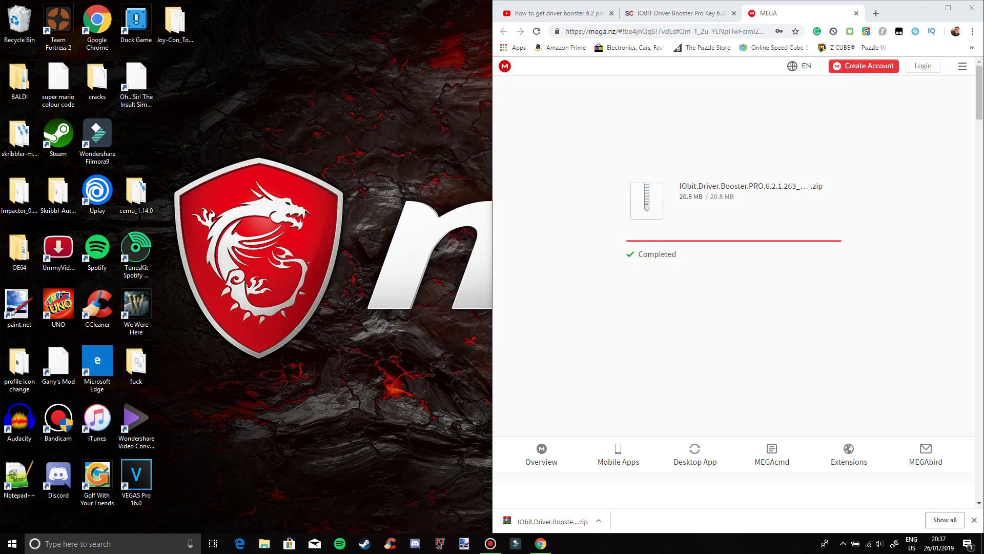
Restore the IObit.Driver.Booster.PRO.6.2.1.263_Startcrack folder from the Recycle Bin to the desktop.
double_click(19, 23)
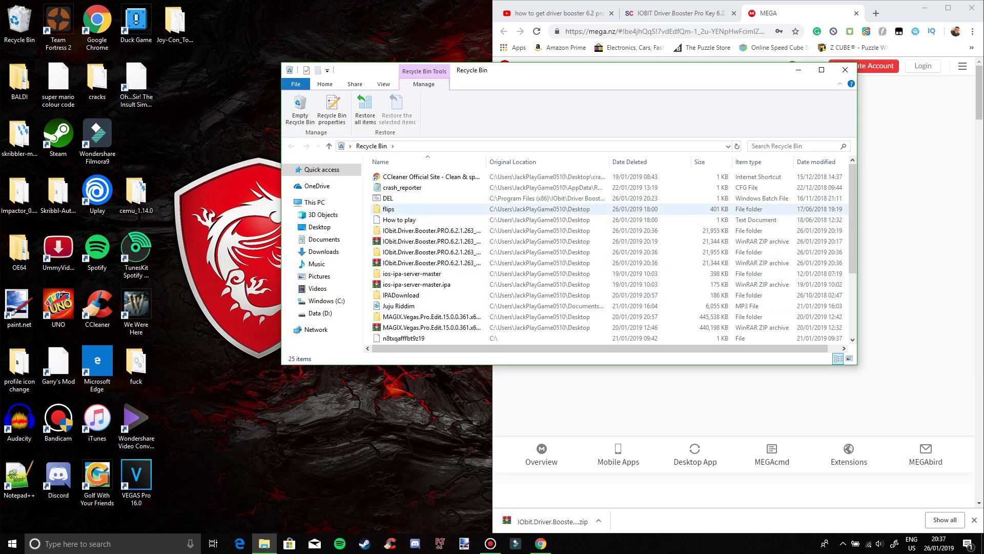
double_click(454, 231)
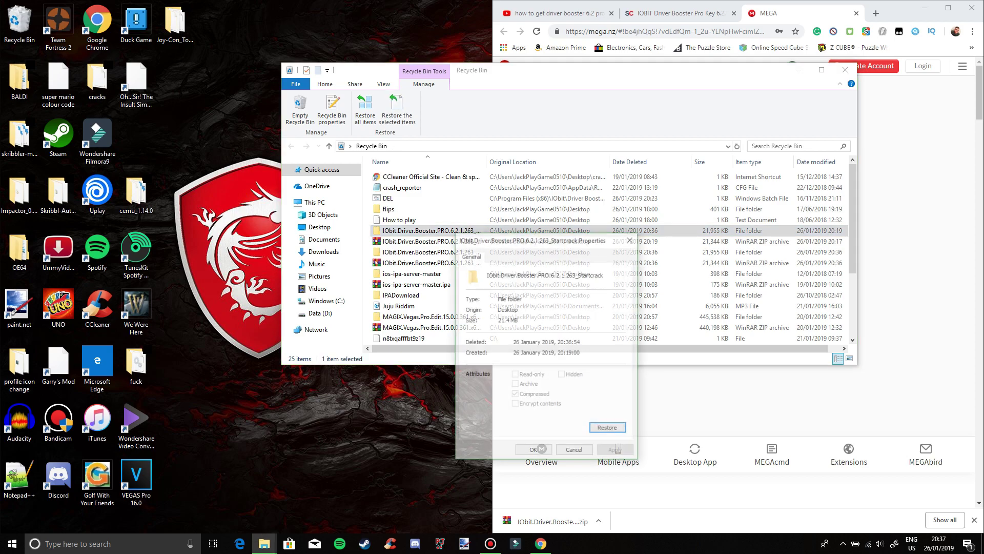
click(608, 429)
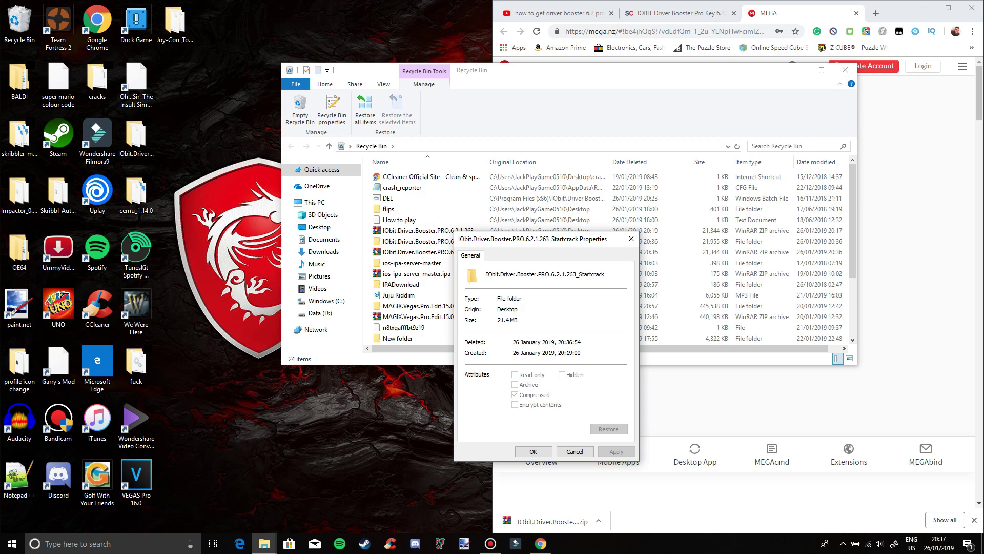
click(845, 70)
click(631, 238)
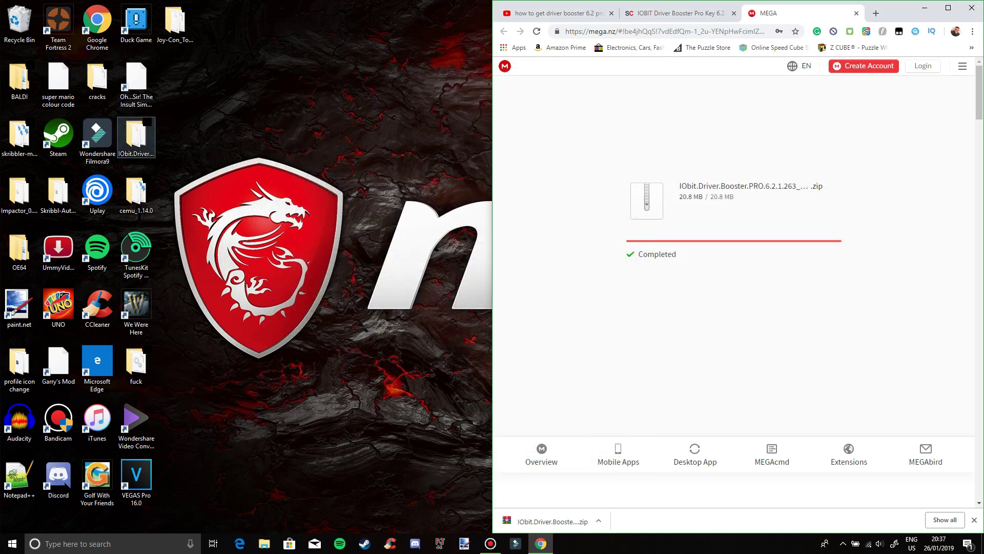
Launch the IObit Driver Booster PRO 6.2.1.263 installer from the restored desktop folder.
double_click(136, 138)
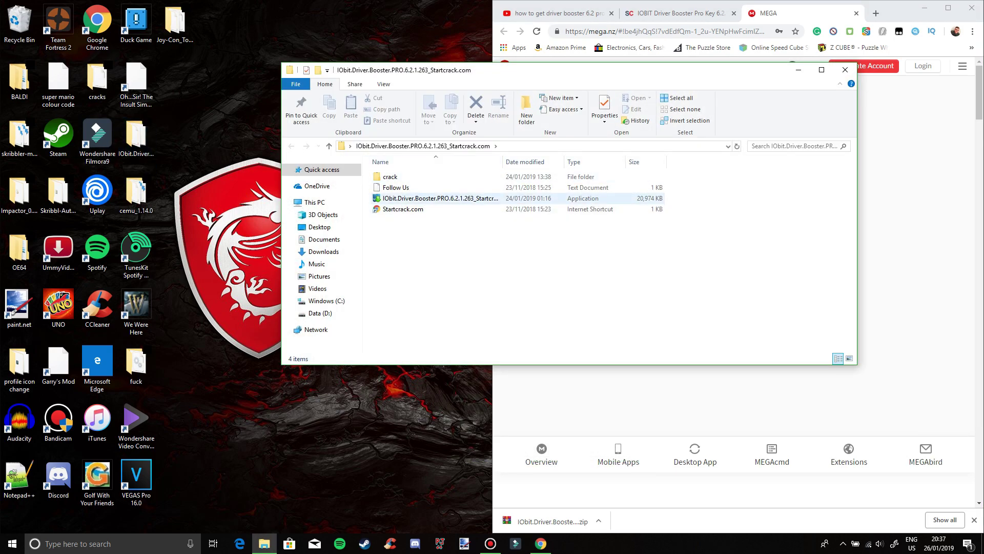
click(410, 198)
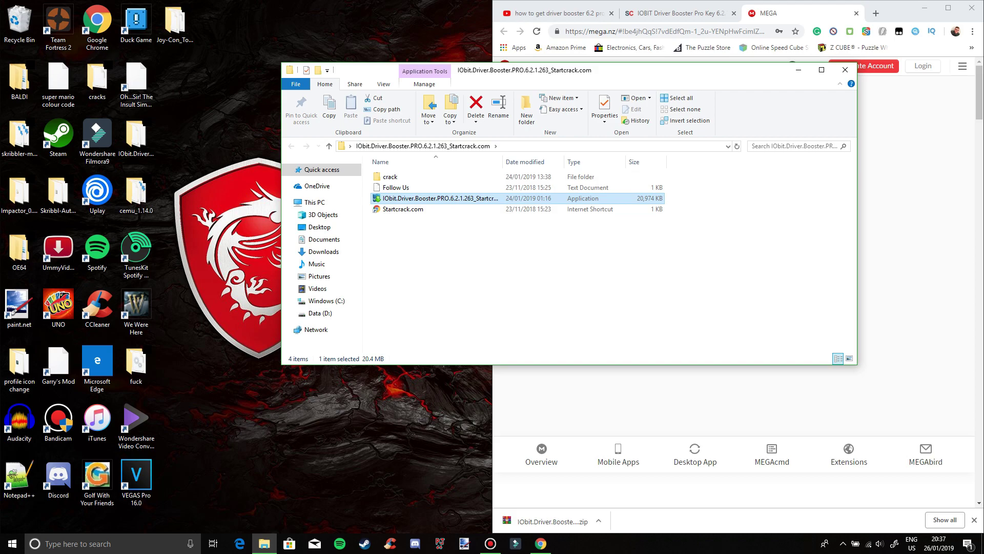
key(Return)
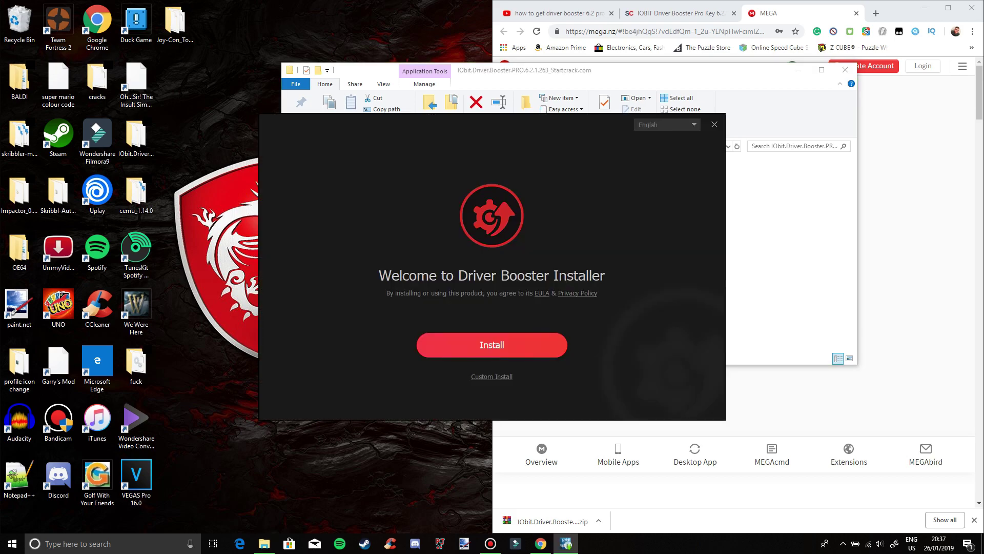
Install Driver Booster while declining Advanced SystemCare and the newsletter, and start the program with Scan Now.
click(492, 345)
click(325, 311)
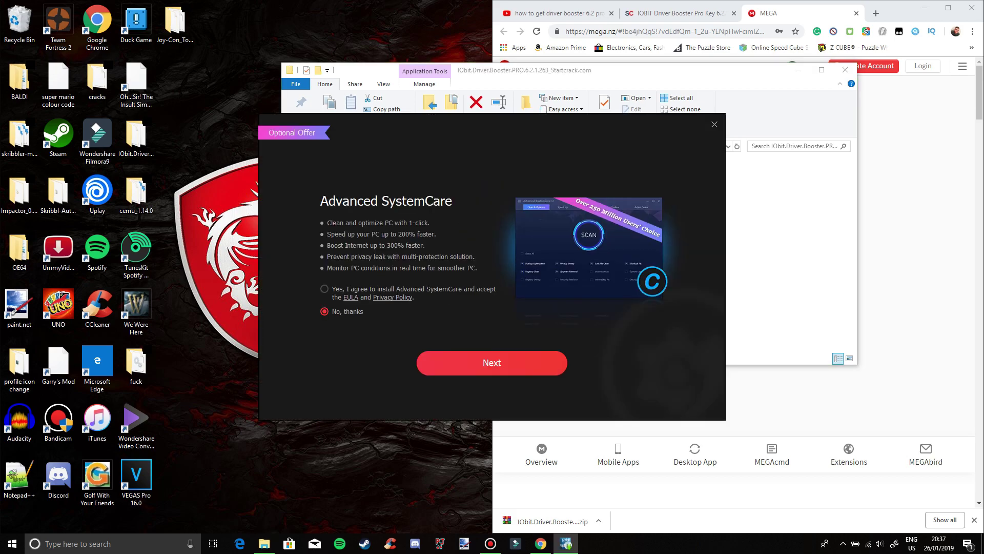
click(492, 363)
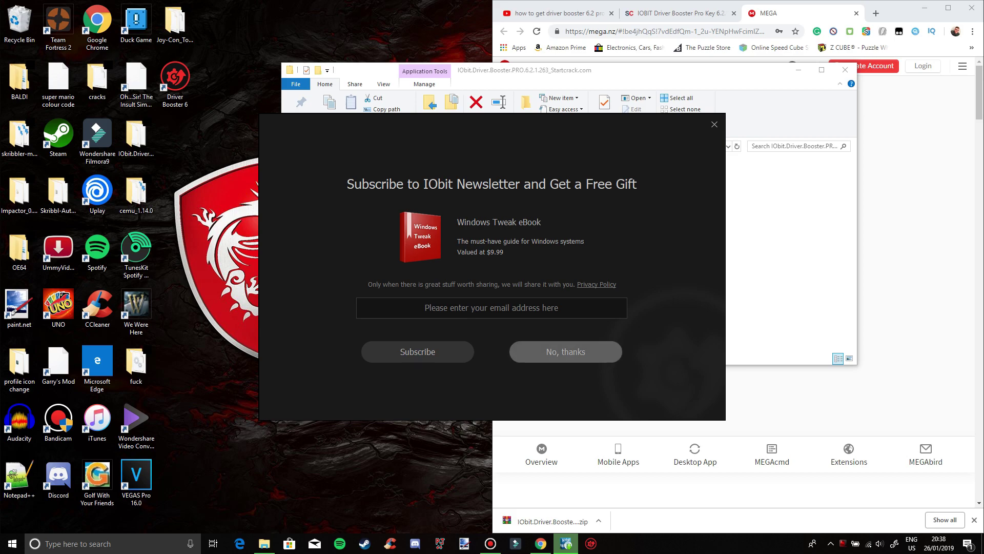
click(566, 352)
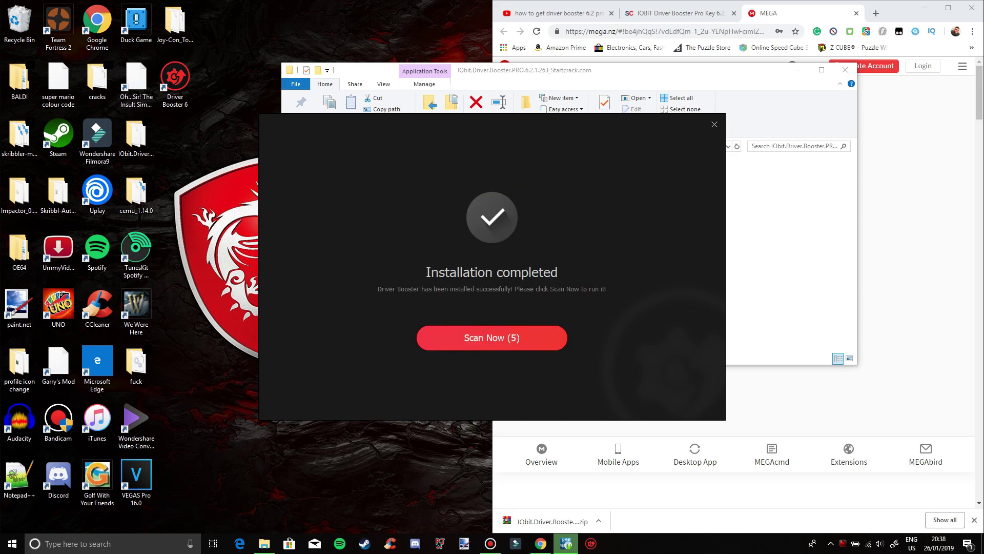
click(492, 338)
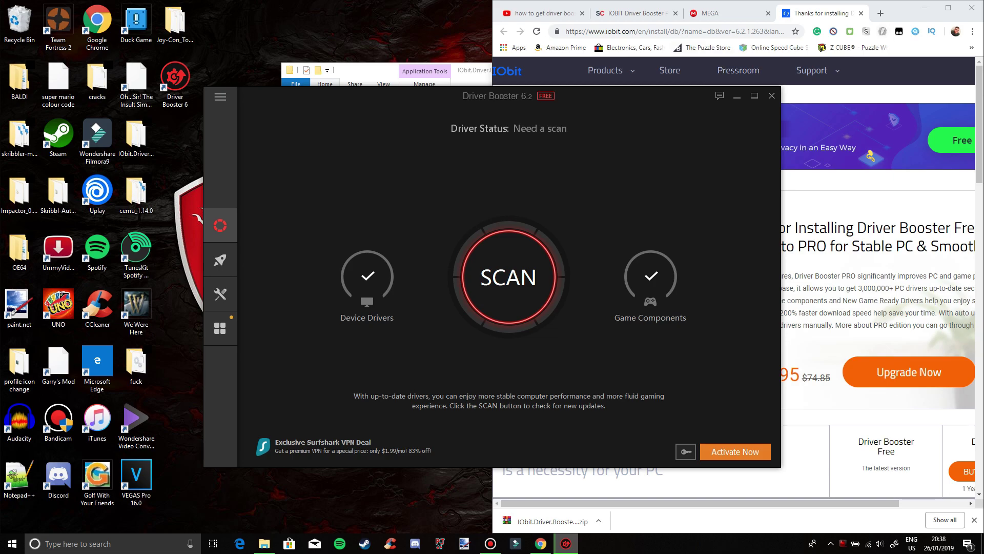
Close the IObit thank-you web page and bring Driver Booster back to the front.
click(861, 13)
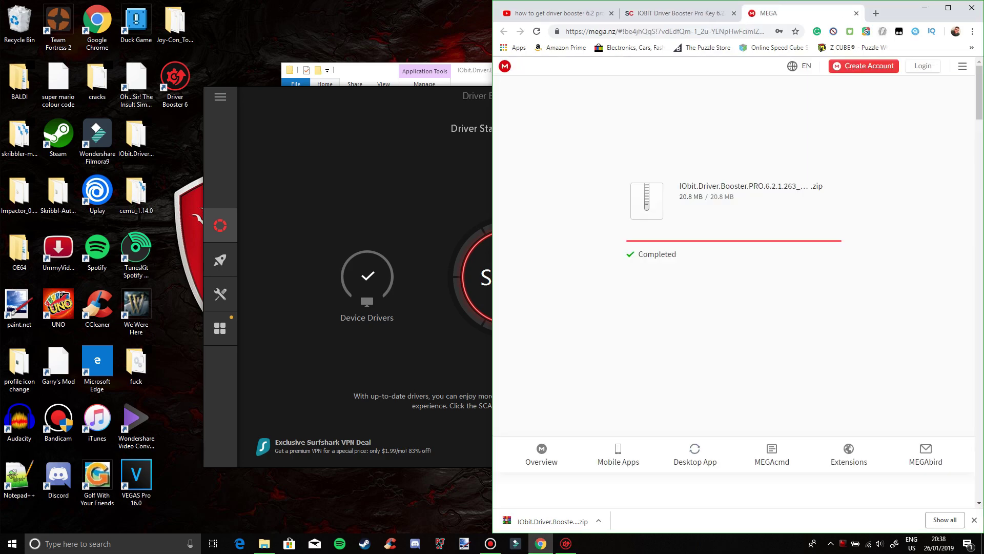
click(566, 543)
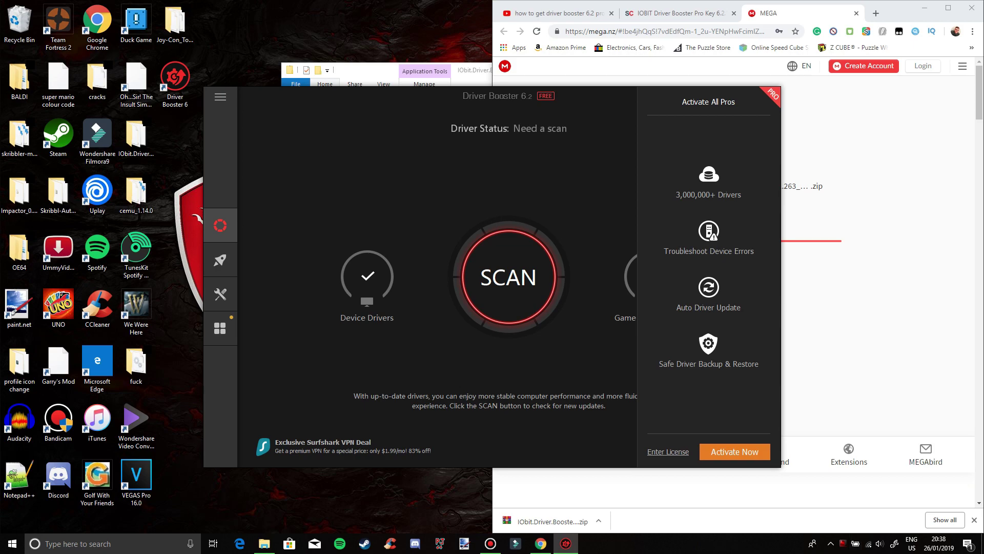
Minimize the browser, quit Driver Booster completely, and open the crack folder inside the extracted package.
click(925, 8)
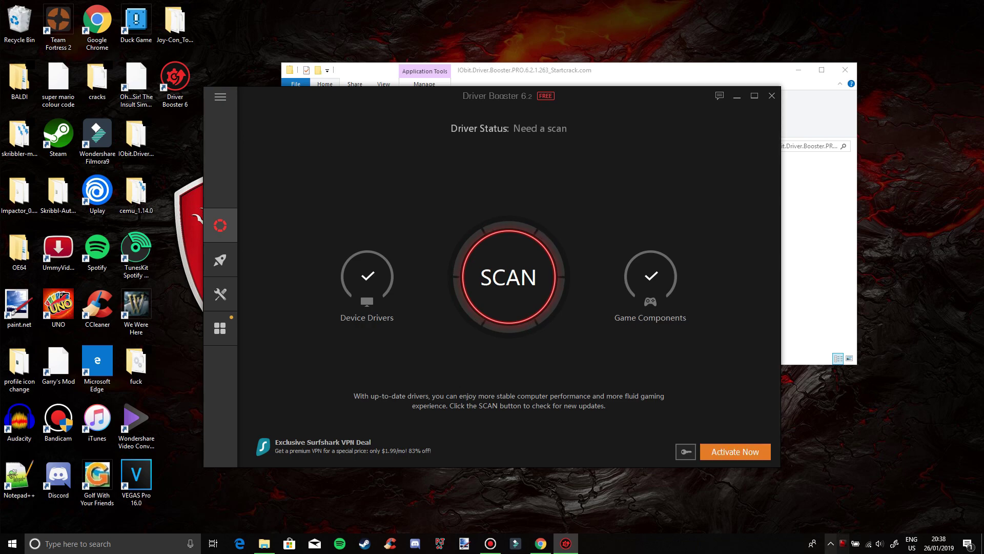
click(830, 543)
right_click(812, 523)
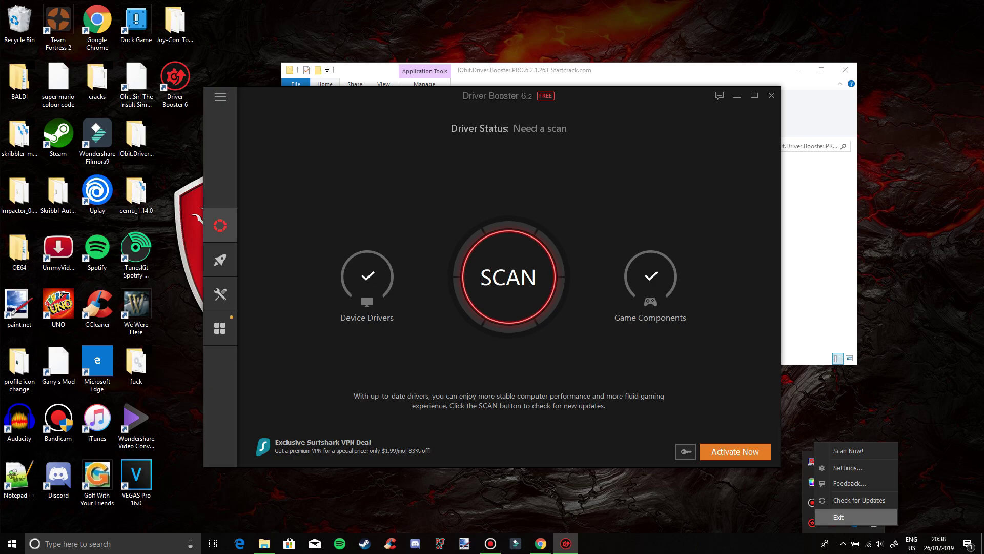
click(839, 516)
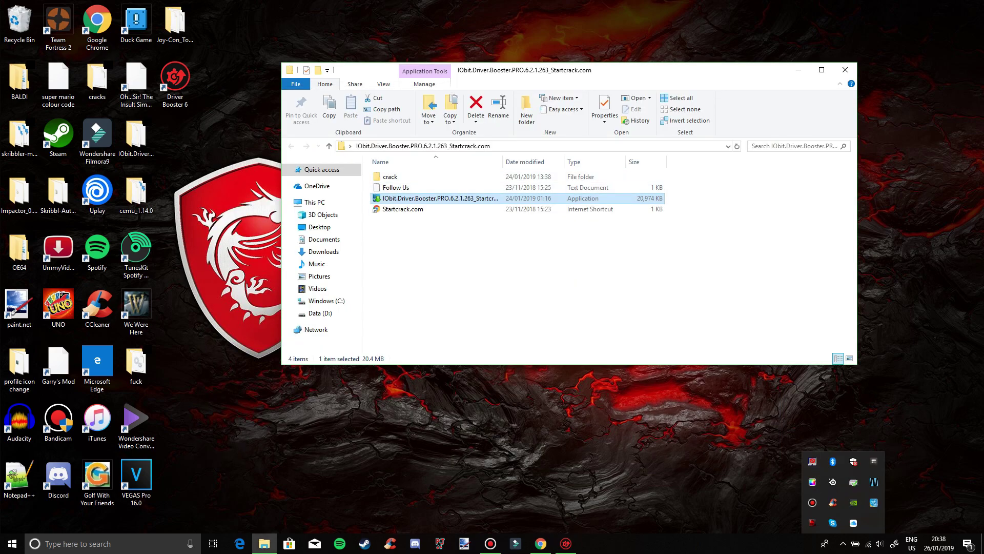
click(513, 256)
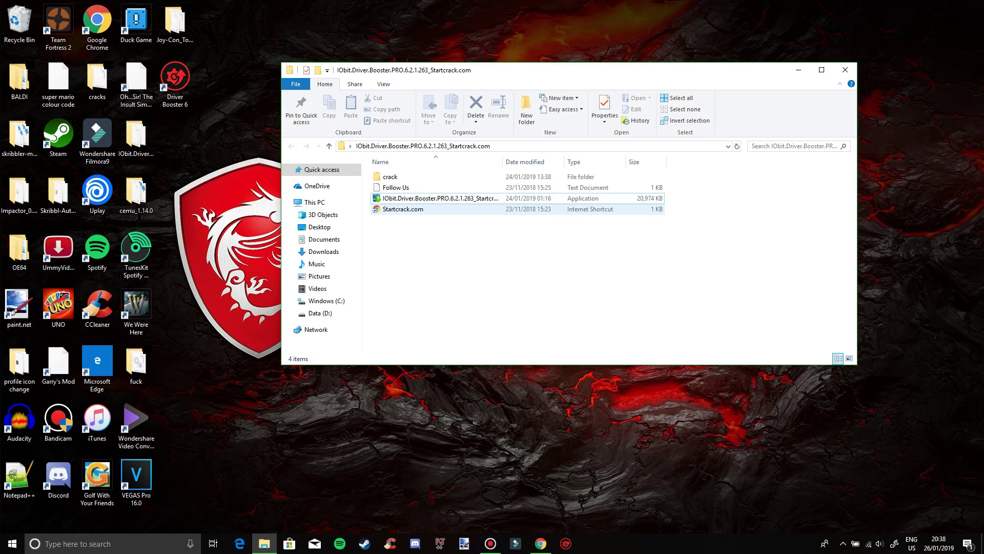
double_click(390, 176)
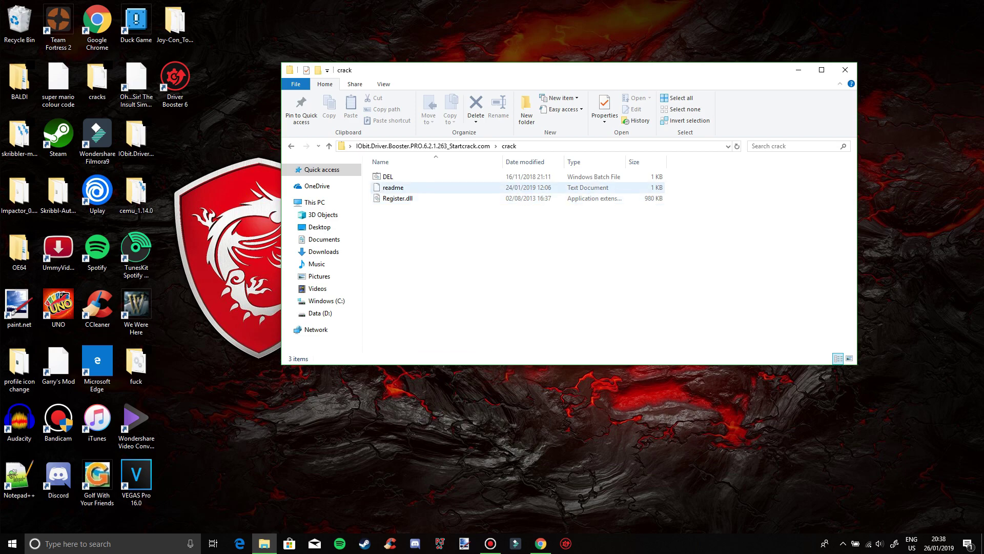
Copy the registration key from the crack folder's readme file and close the file.
double_click(393, 187)
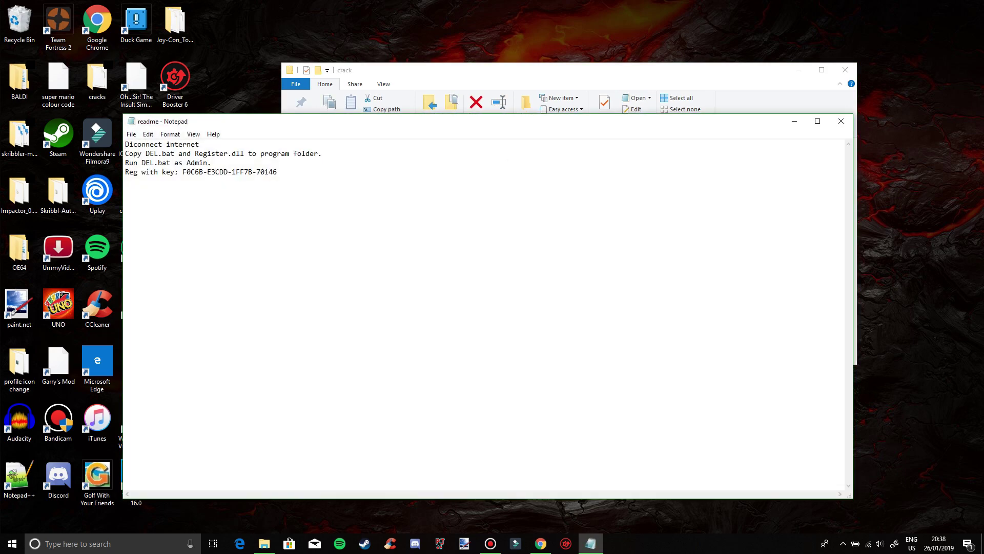
drag(277, 171, 183, 172)
right_click(203, 174)
click(221, 207)
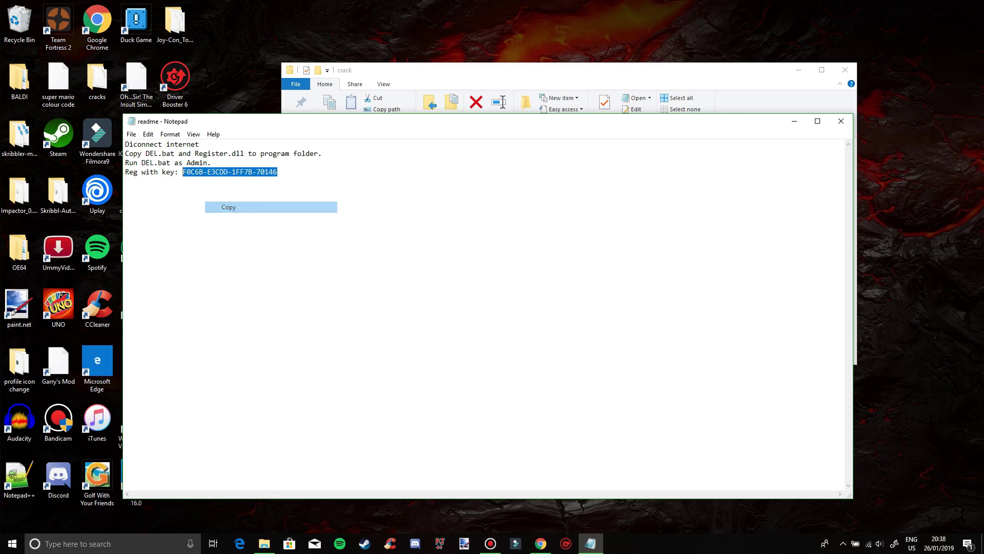
click(841, 121)
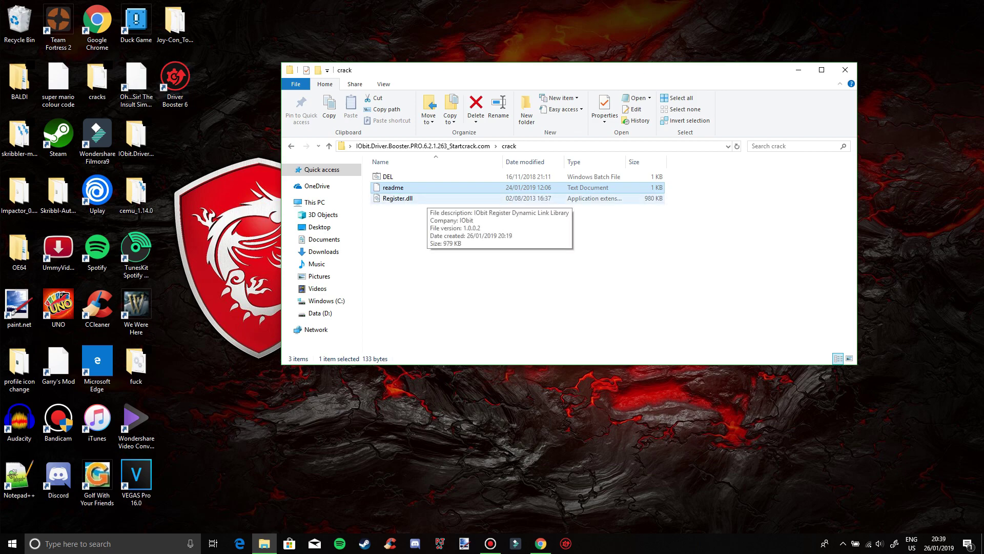
Copy Register.dll from the crack folder and open Driver Booster's installation folder through its desktop shortcut.
click(427, 198)
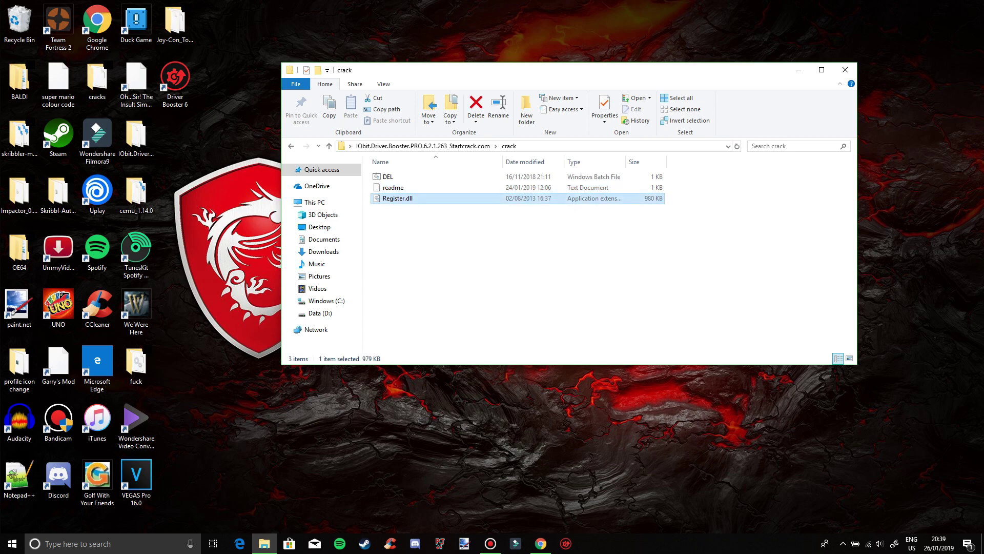
right_click(427, 199)
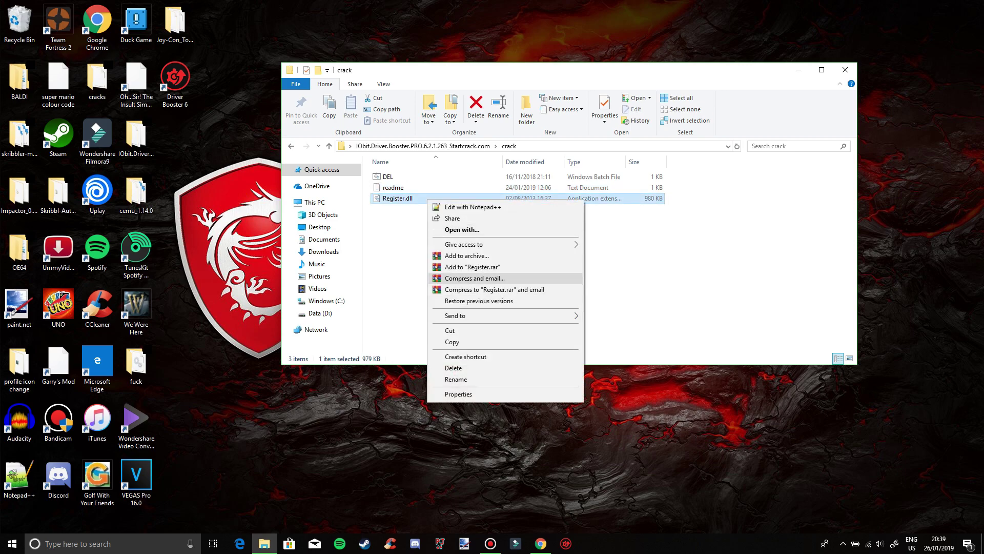
click(452, 342)
right_click(186, 95)
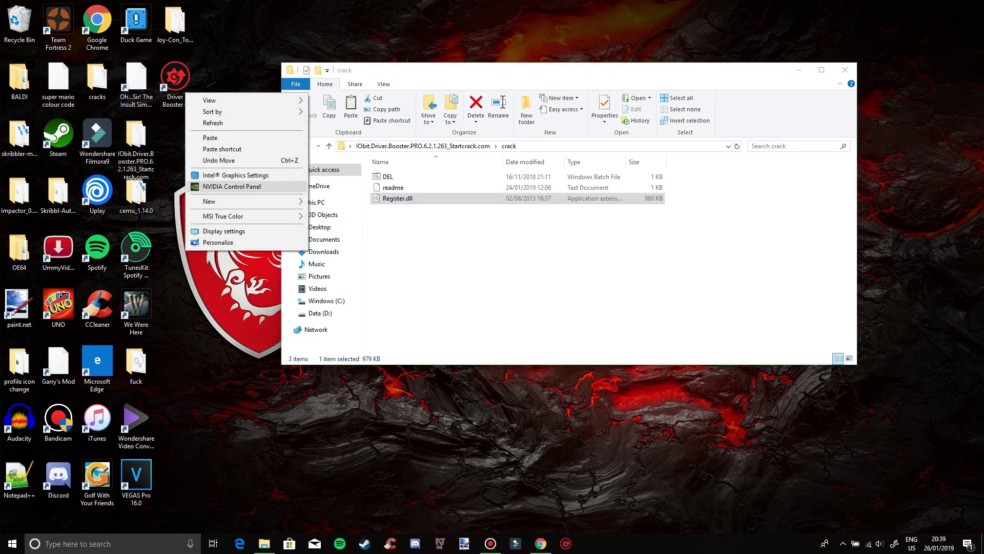
right_click(175, 86)
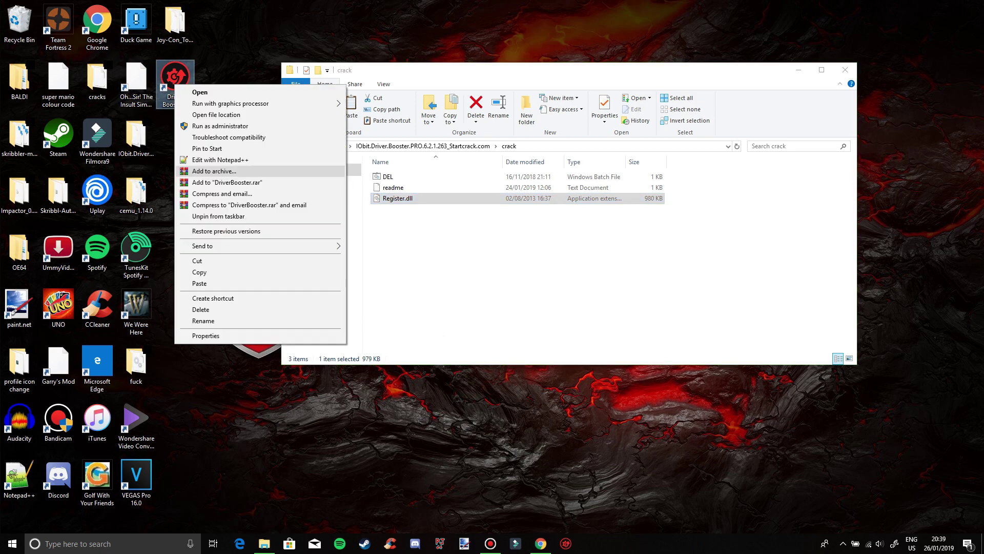
click(215, 114)
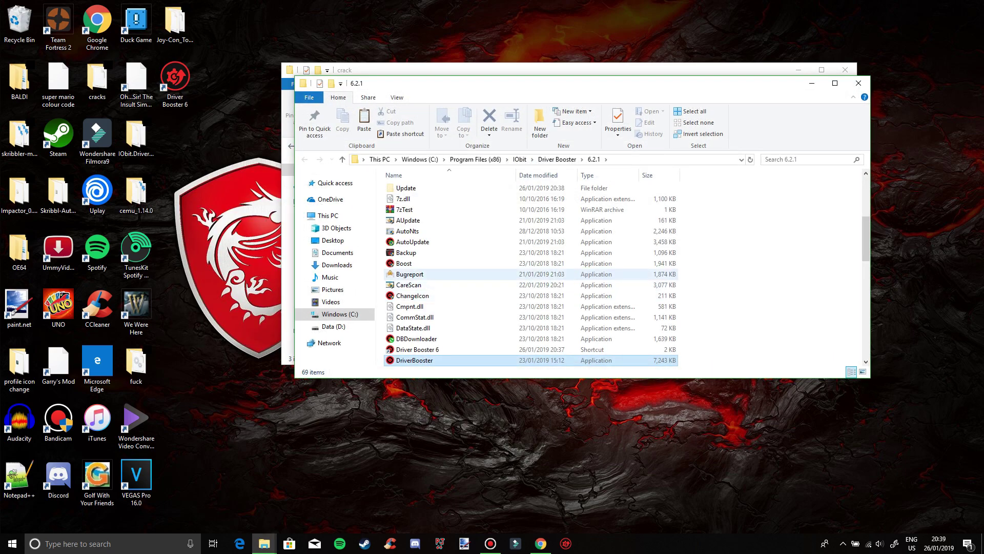
Paste Register.dll into Driver Booster's 6.2.1 folder, replacing the existing file, and close that folder.
right_click(777, 270)
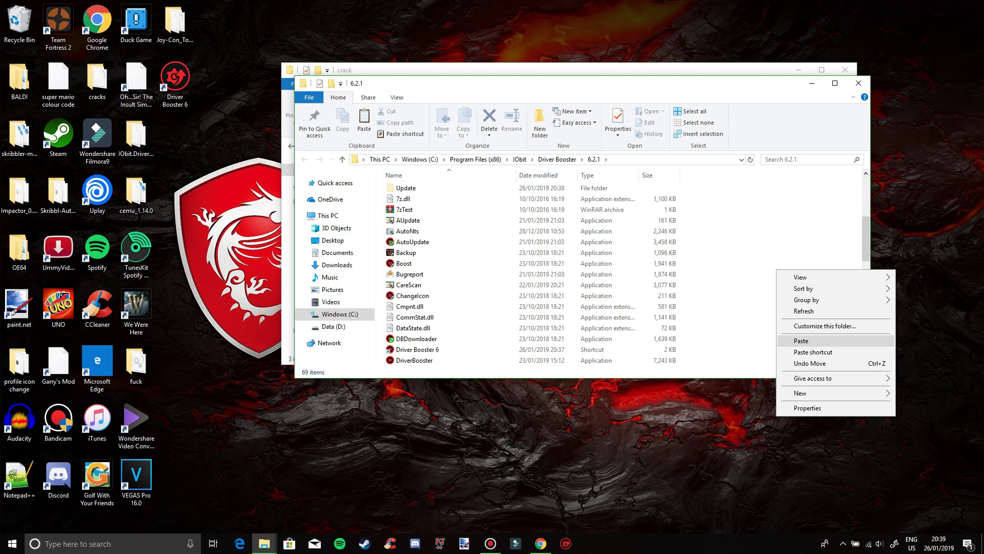
click(801, 340)
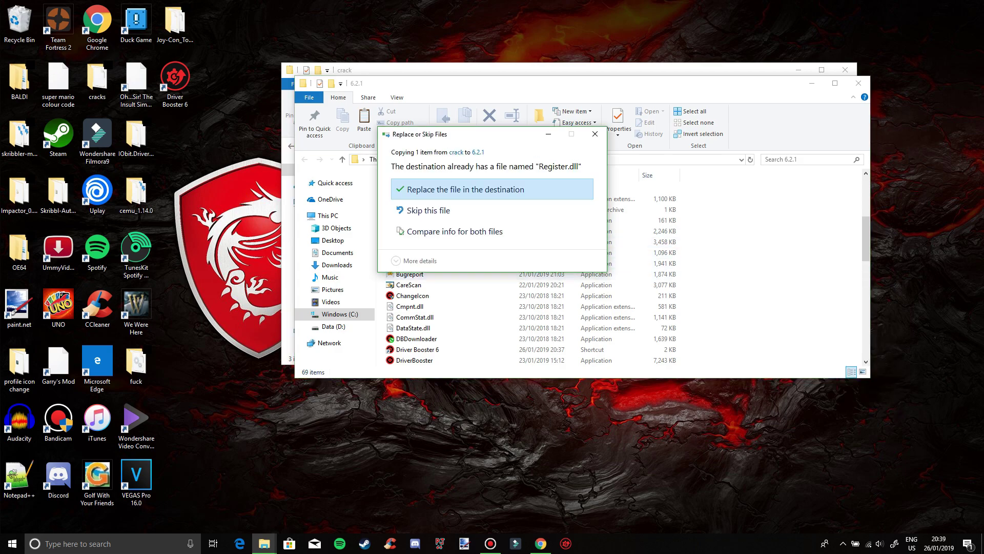
click(465, 190)
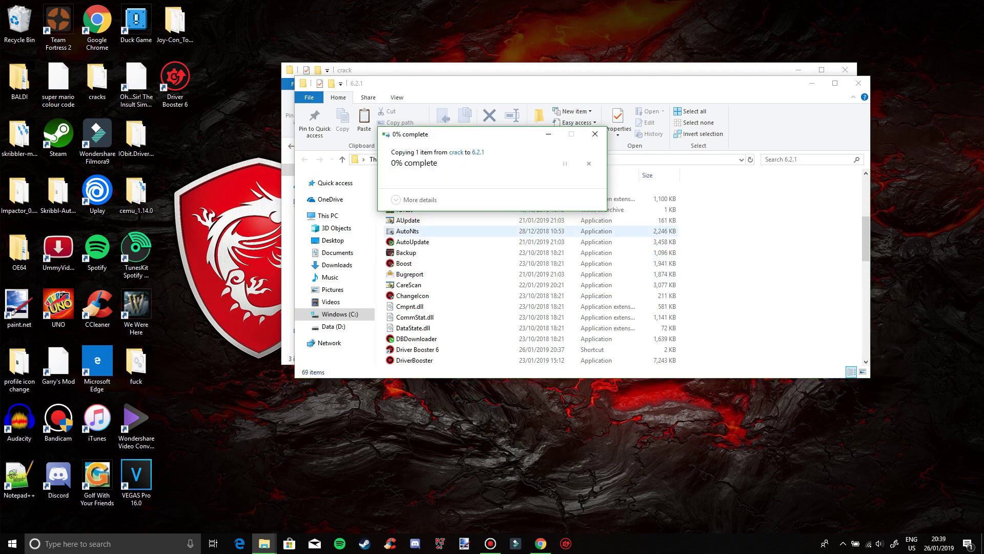
click(464, 202)
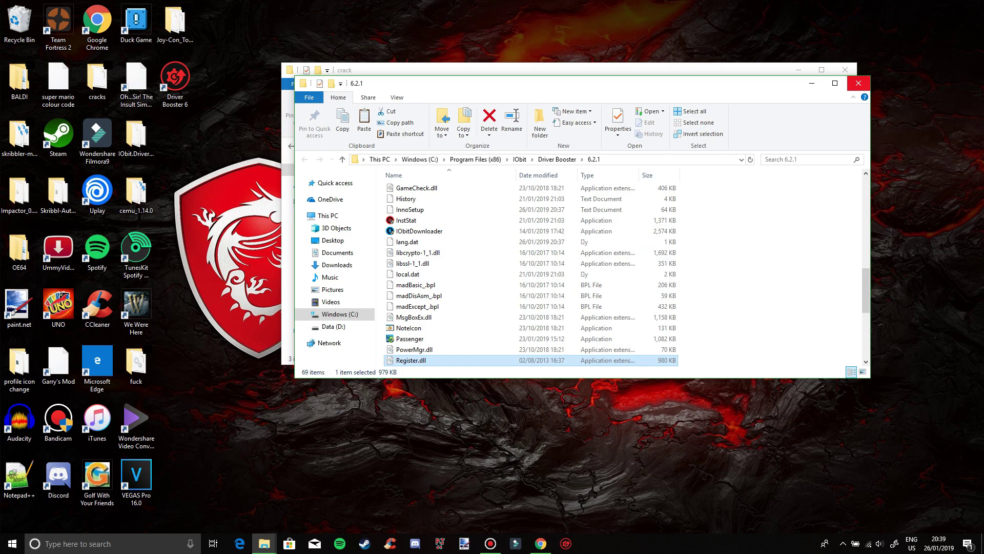
click(859, 83)
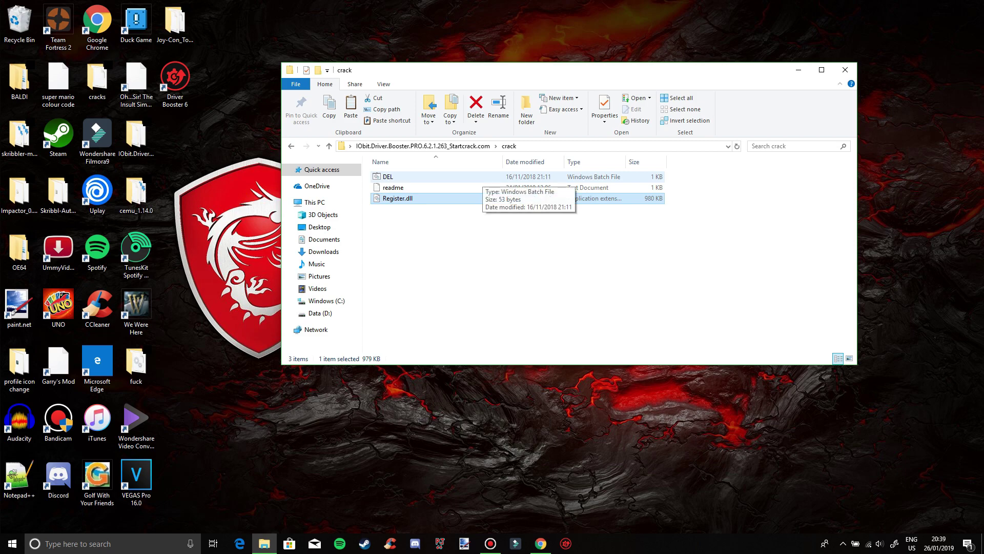
Run the DEL batch file in the crack folder and relaunch Driver Booster from the desktop.
double_click(483, 177)
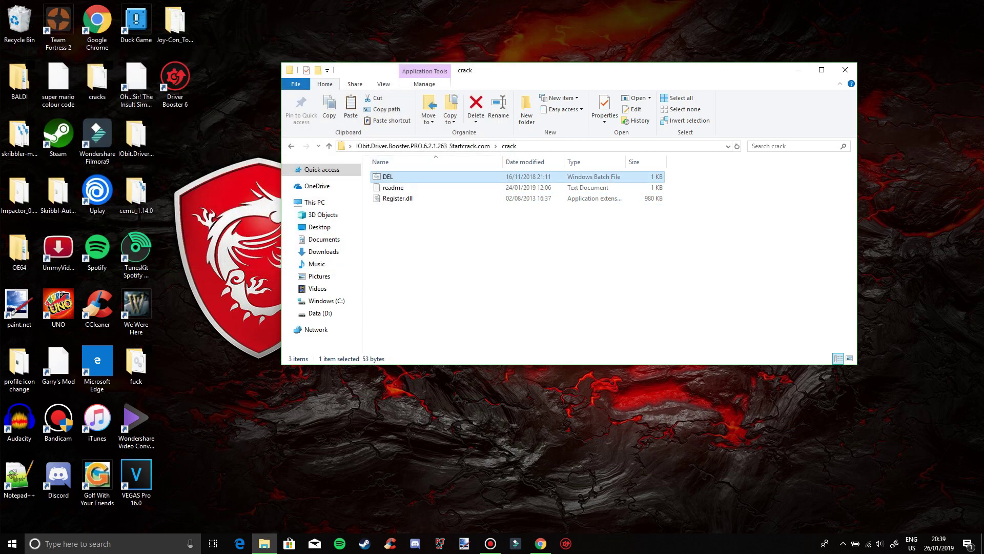
click(175, 82)
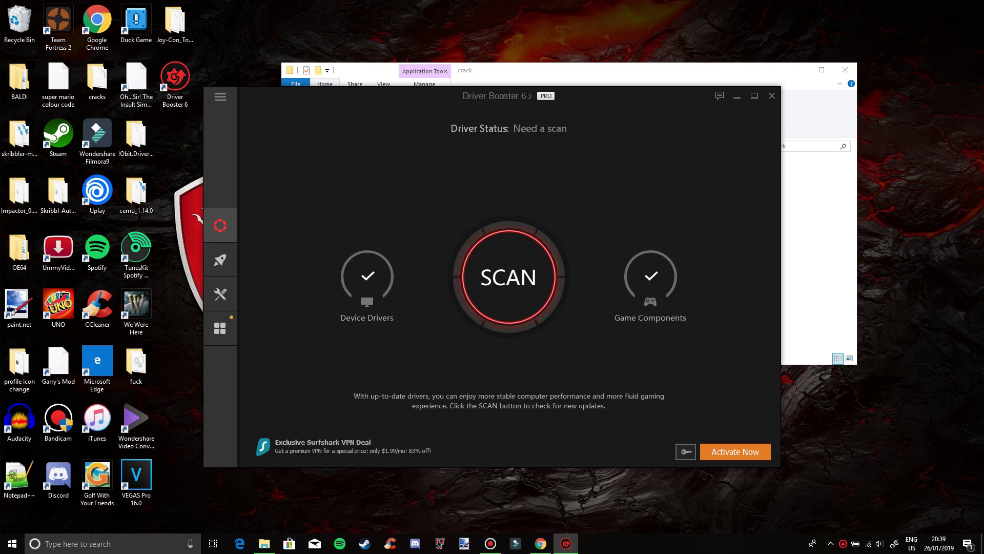
Try to paste the license key into Driver Booster's license field.
click(686, 452)
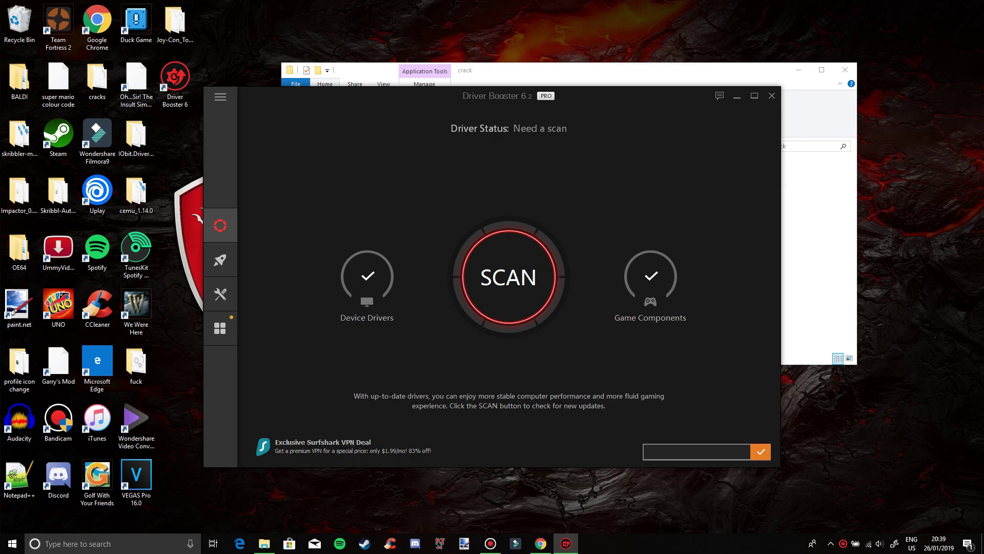
key(Escape)
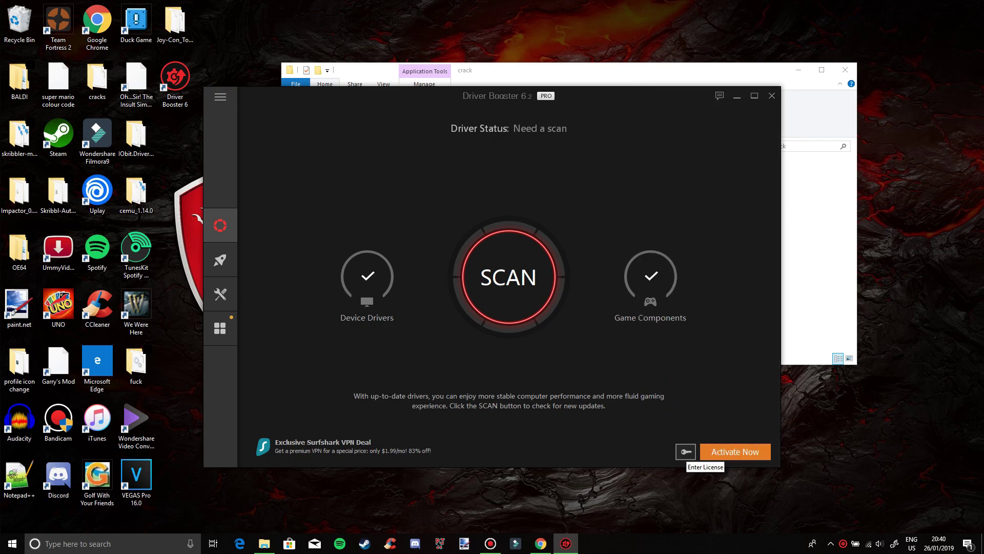
click(685, 451)
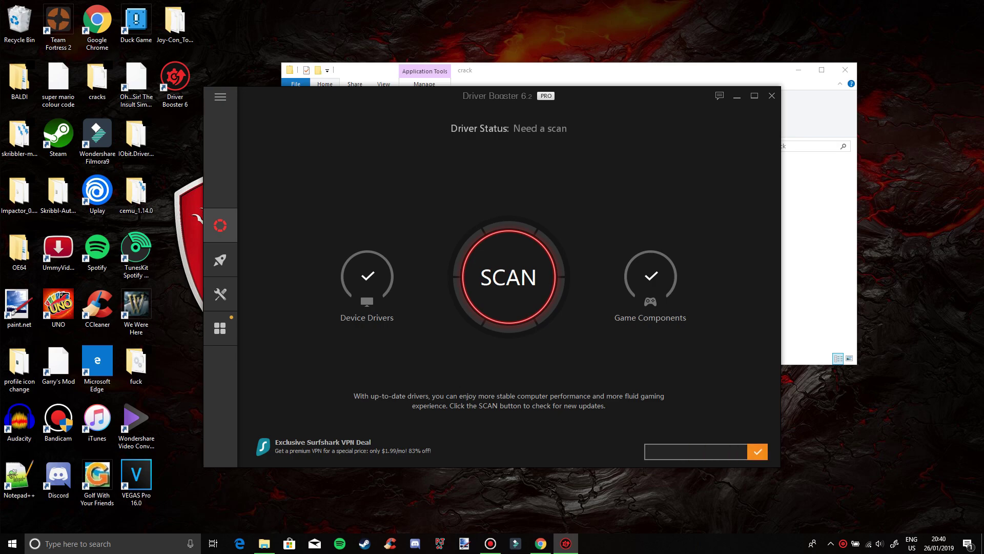
right_click(694, 452)
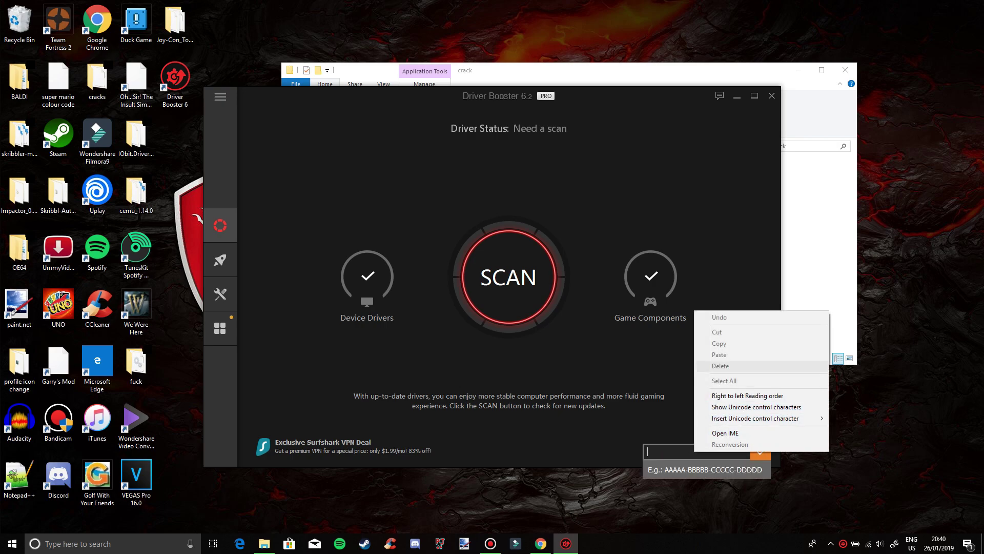
Return to the crack folder, copy the registration key from the readme file again, and close it.
click(816, 246)
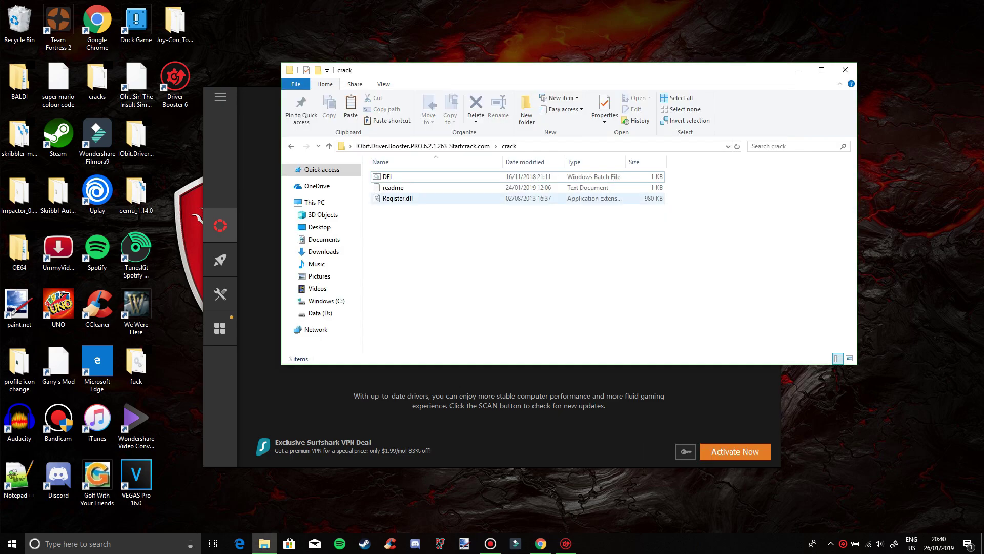
click(405, 188)
double_click(404, 187)
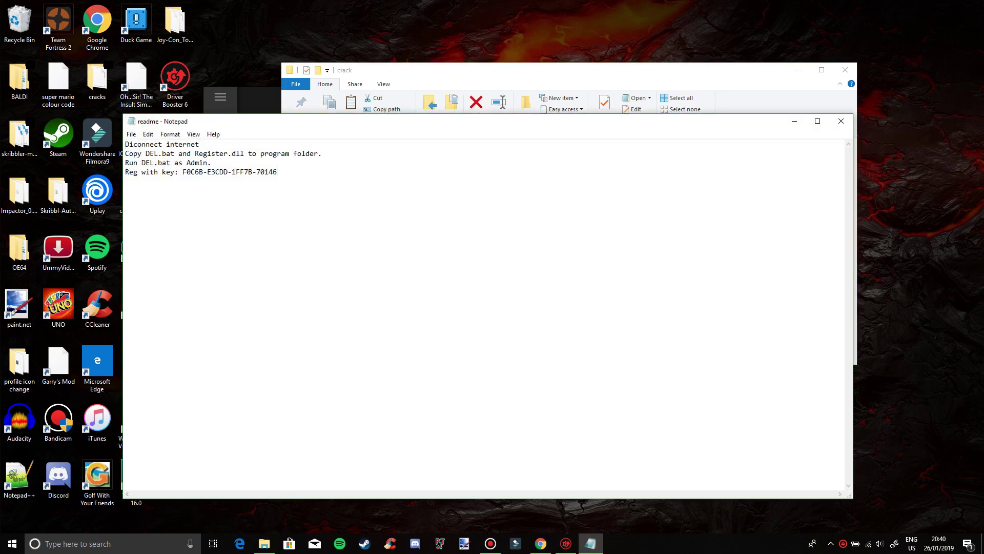
drag(277, 172, 182, 172)
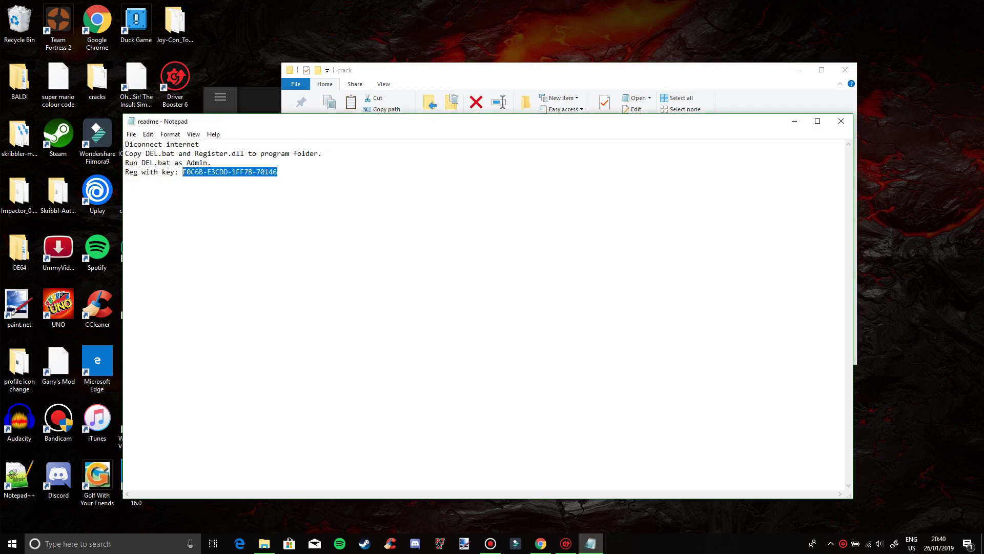
right_click(199, 173)
click(220, 206)
click(840, 121)
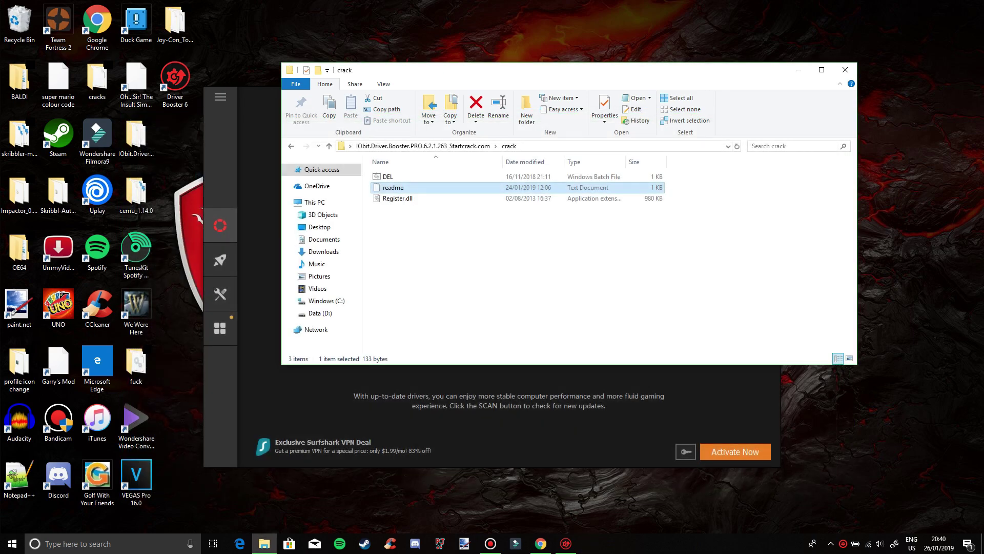
Paste the copied license key into Driver Booster's license field, submit it, and dismiss the activation dialog.
click(635, 424)
click(686, 451)
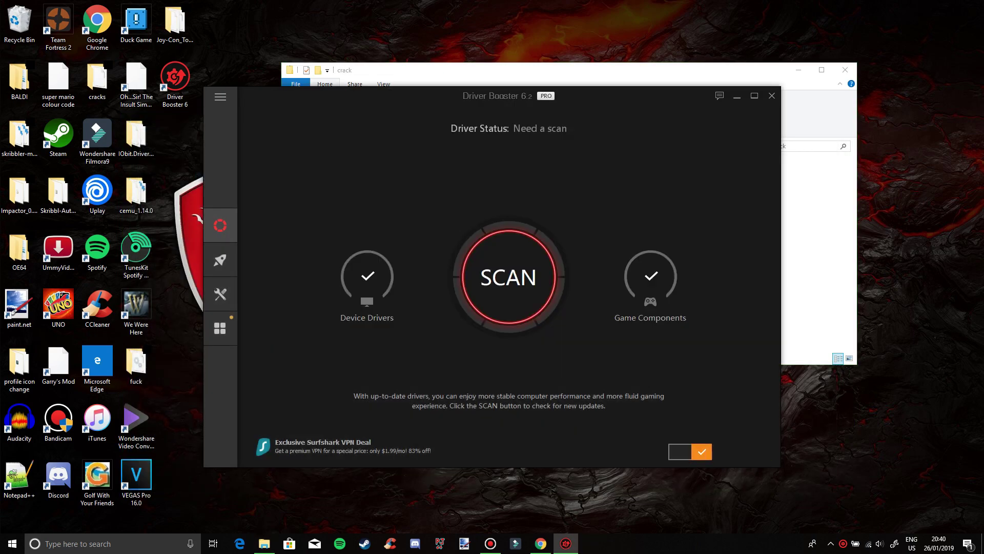
right_click(696, 452)
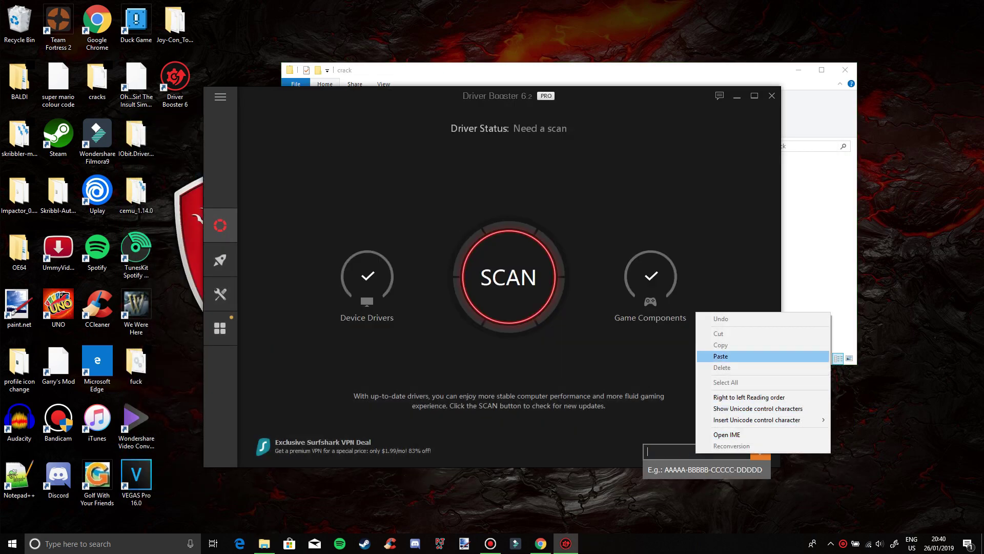
click(721, 356)
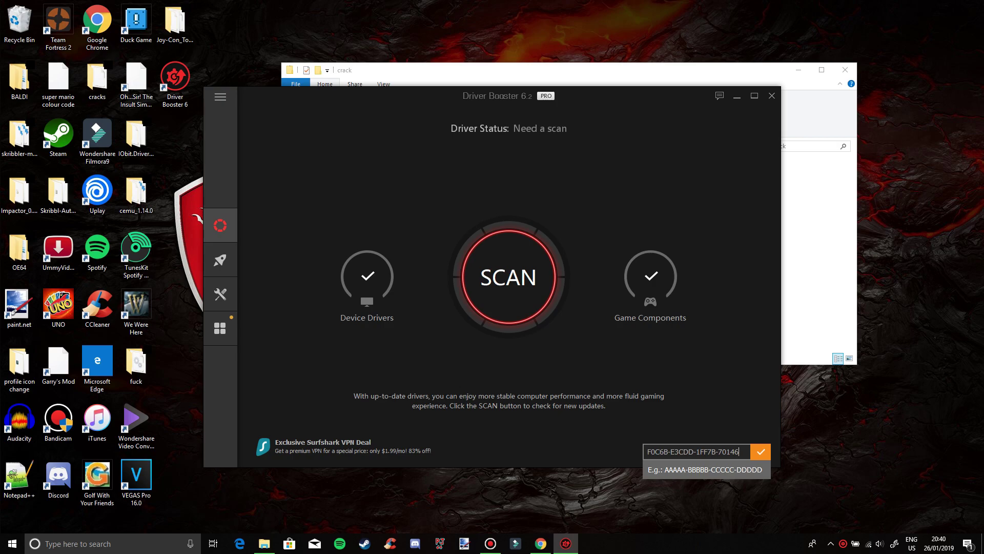
key(Return)
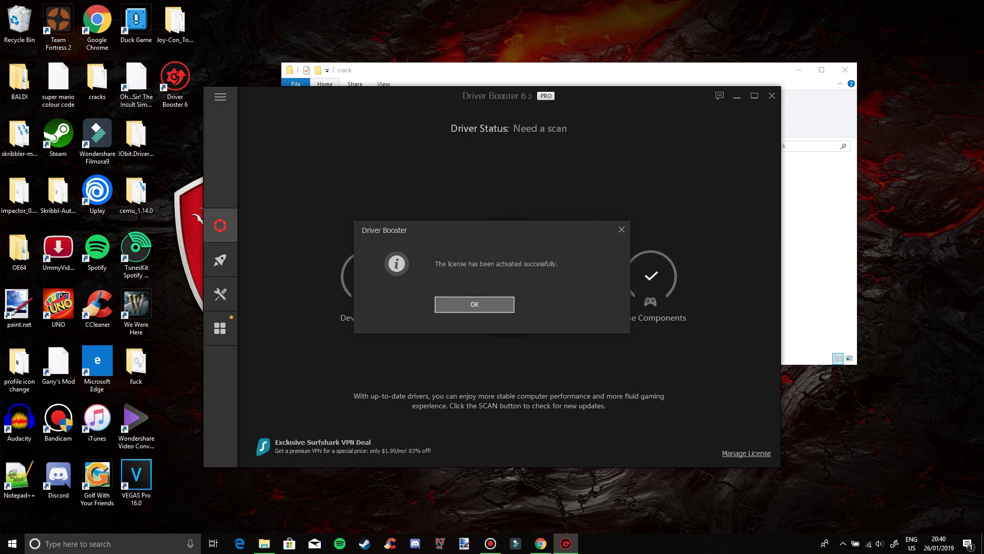
click(474, 304)
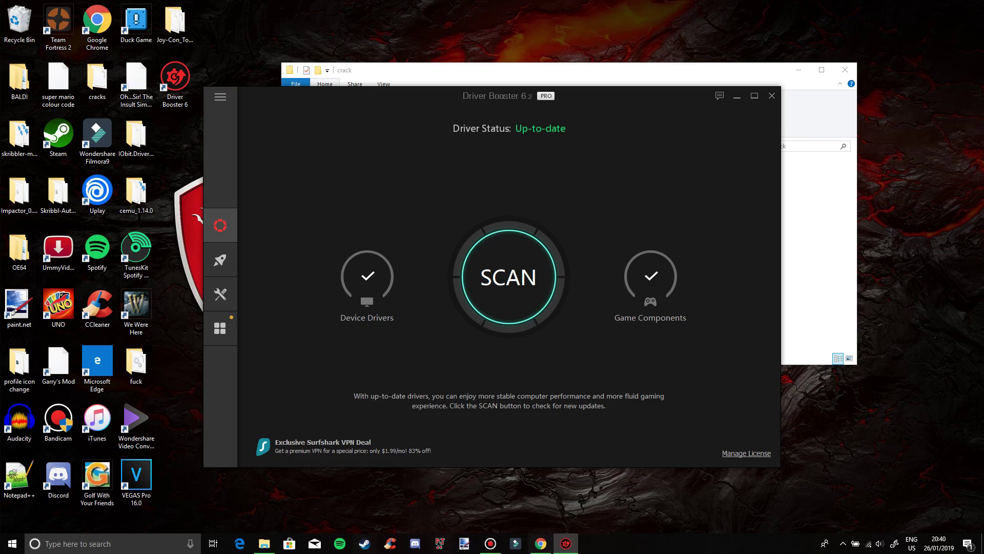
Examine the license status and expiration date in Driver Booster's License Manager and close it.
click(746, 453)
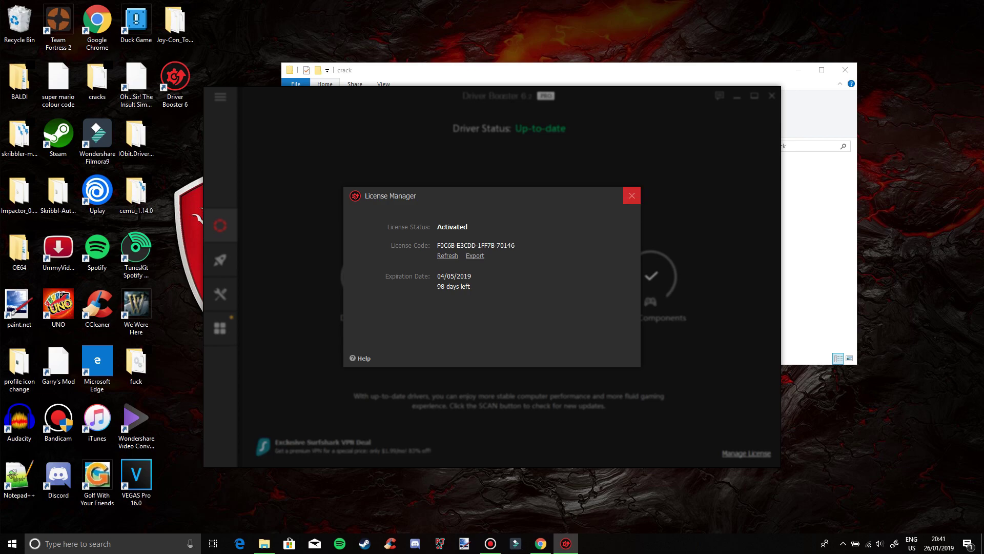
click(632, 196)
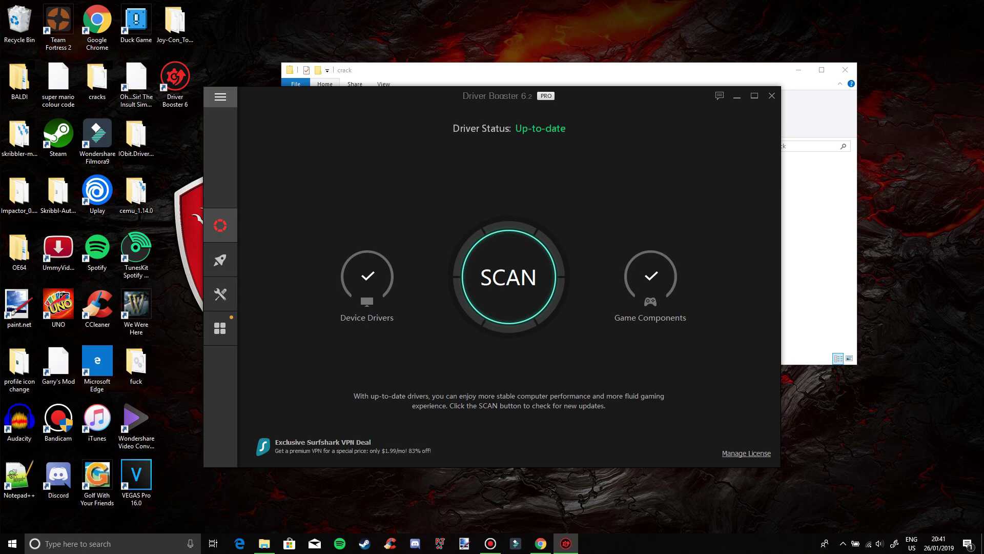
Configure Driver Booster's network settings to use a specified proxy server with host 0.0.0.0 and save them.
click(220, 96)
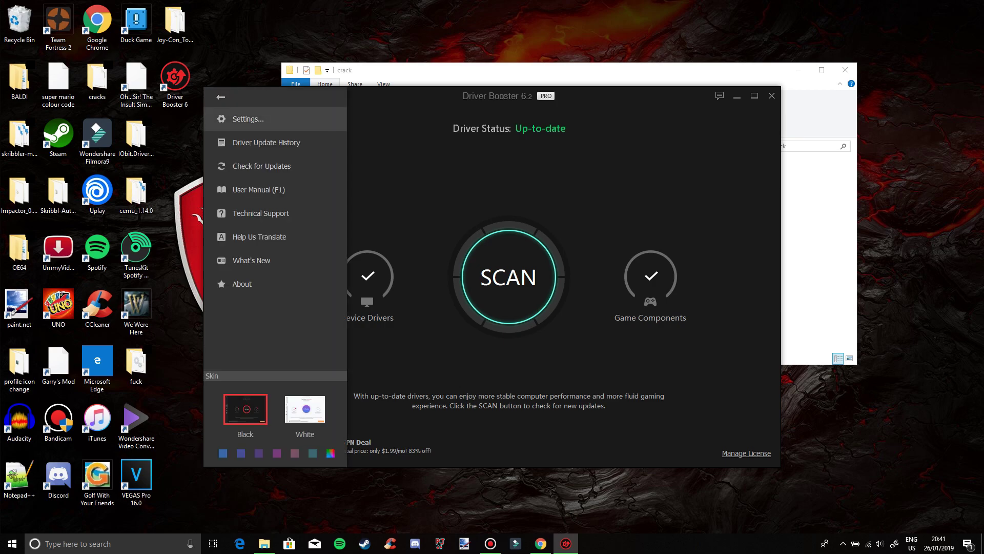
click(248, 118)
click(278, 242)
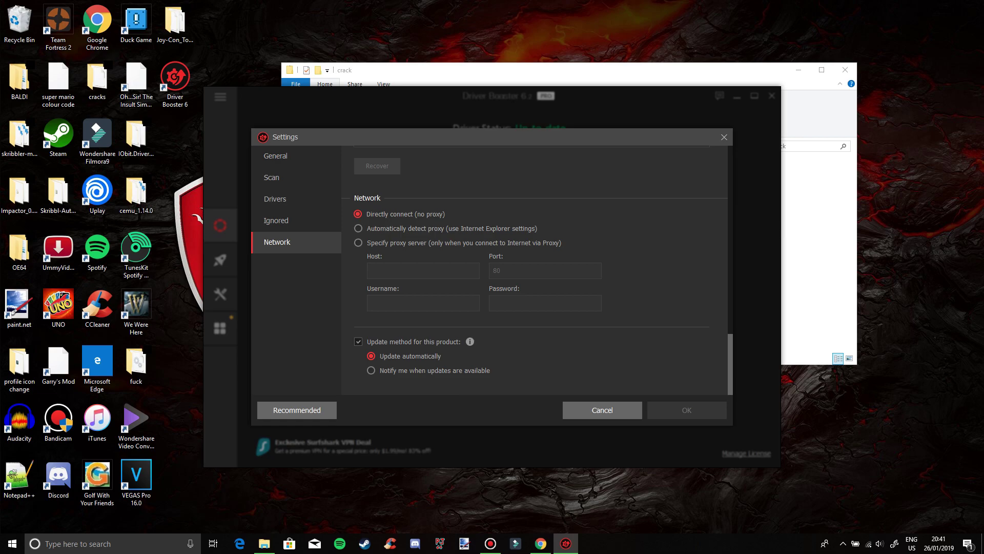
click(358, 242)
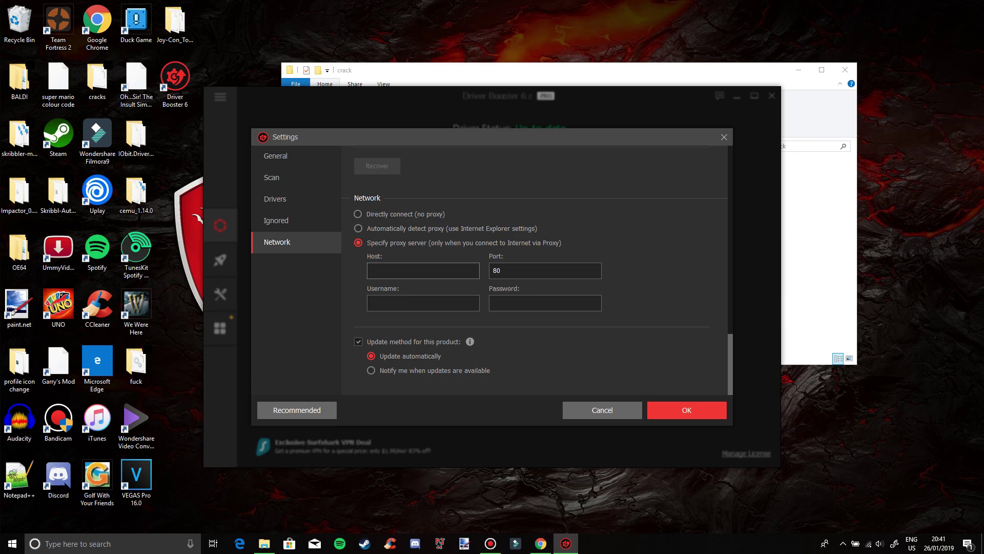
text(0.0.0.0)
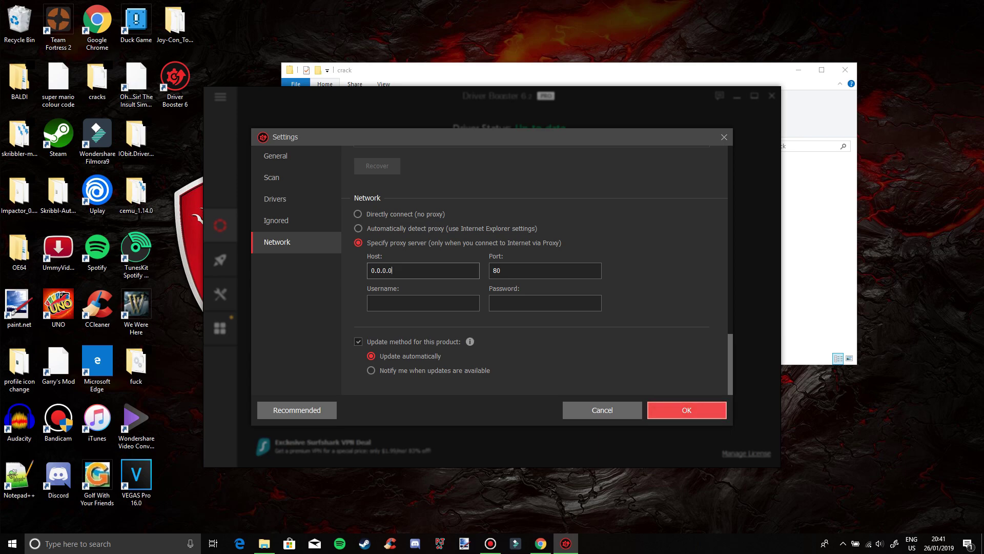
click(686, 410)
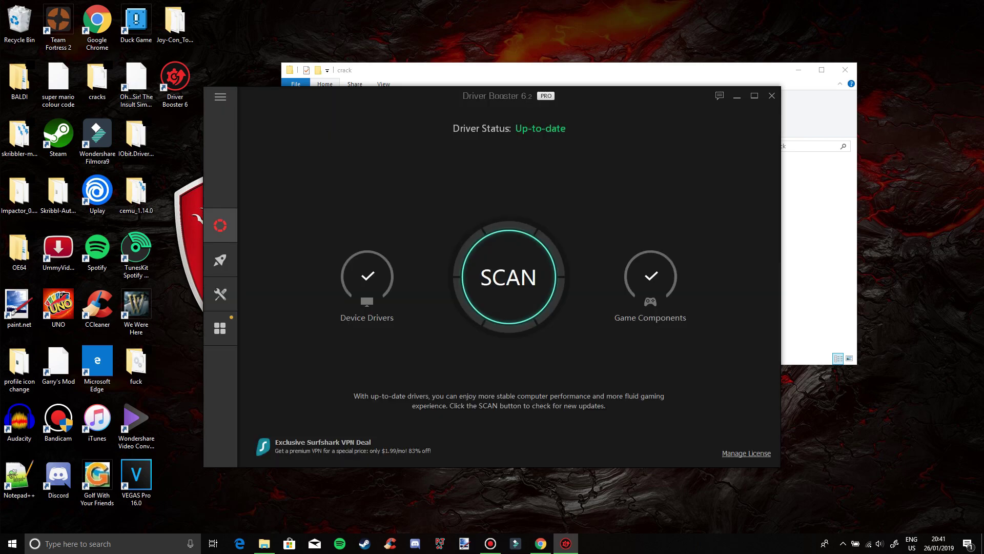
Refresh the license by reactivating the existing license code, and review the expiration details in the License Manager.
click(746, 453)
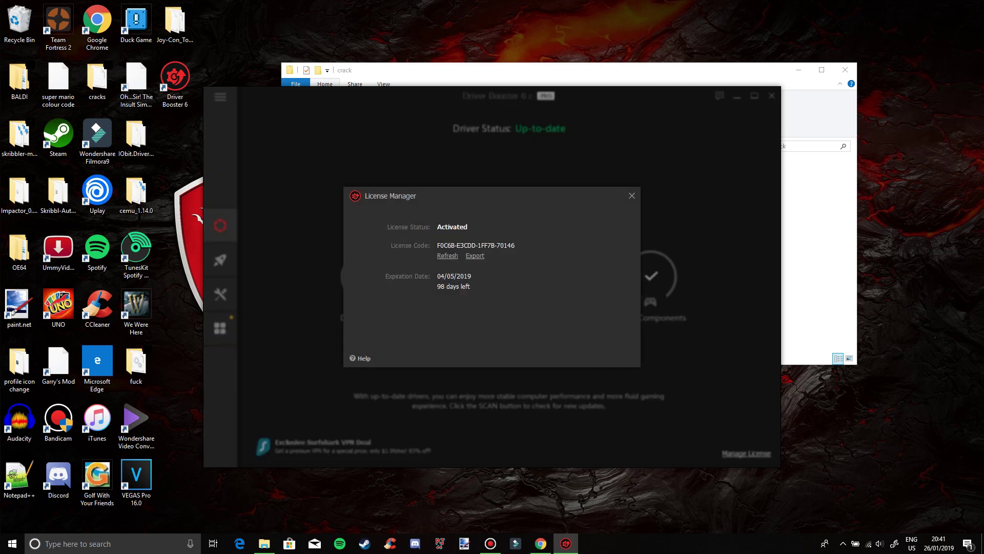
click(447, 256)
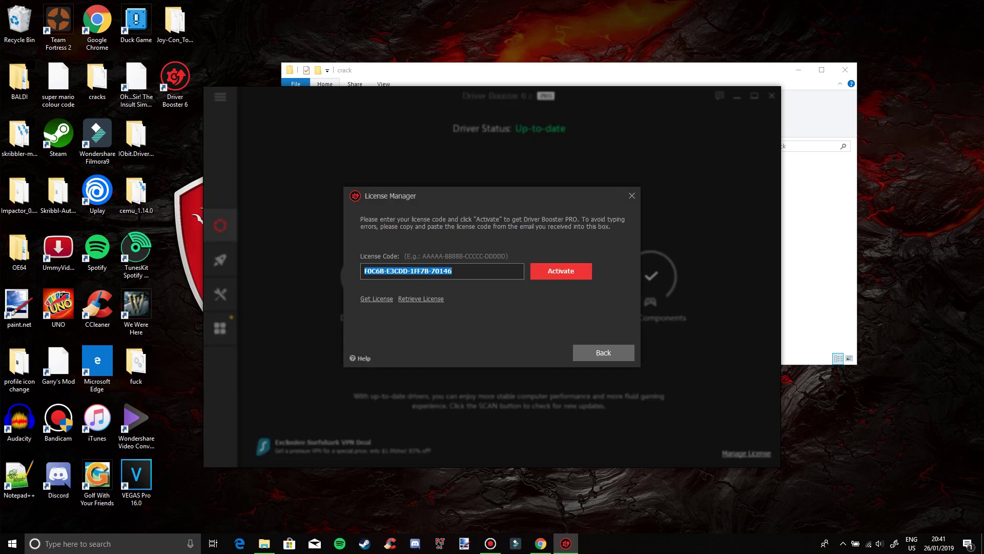
click(561, 271)
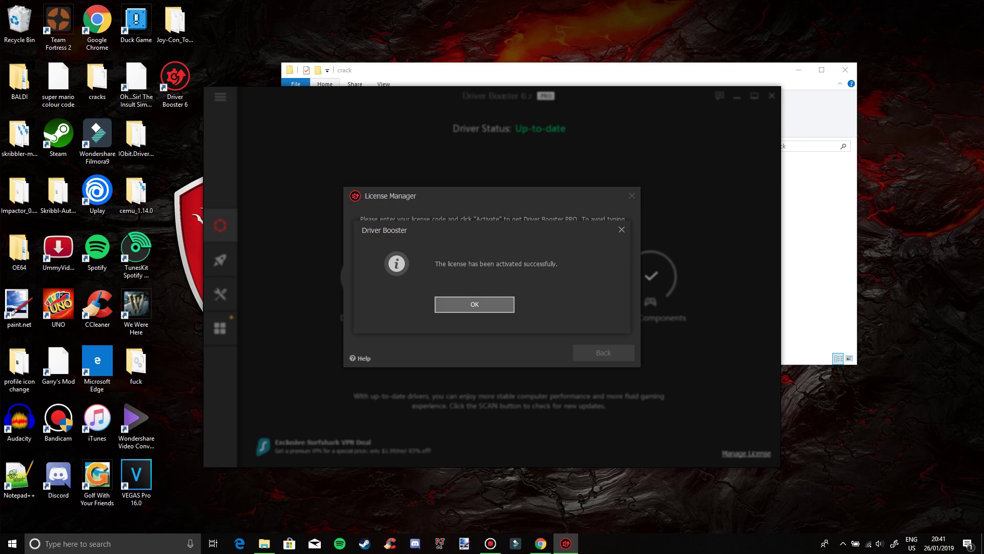
key(Return)
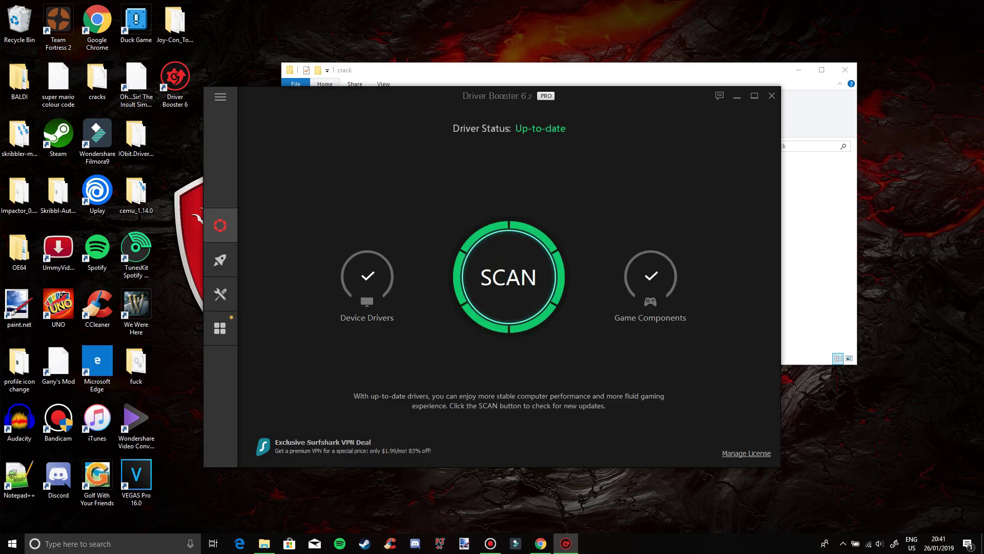
click(746, 453)
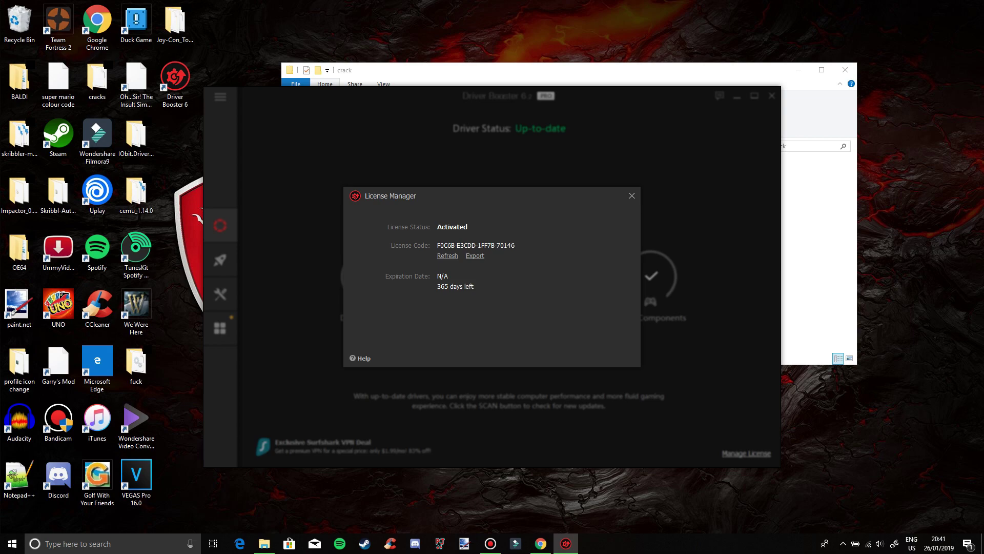
click(631, 195)
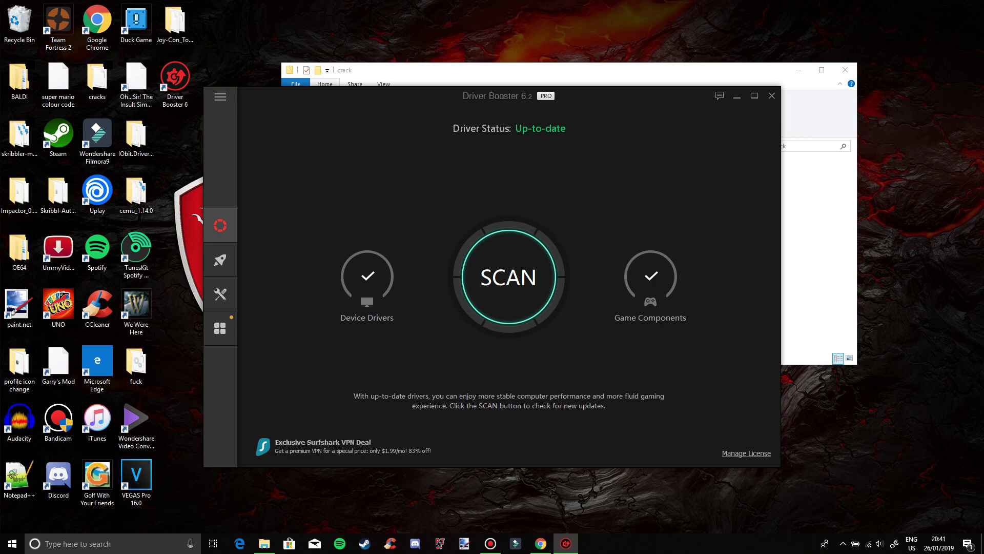
Check for Driver Booster program updates and close the updater.
click(220, 97)
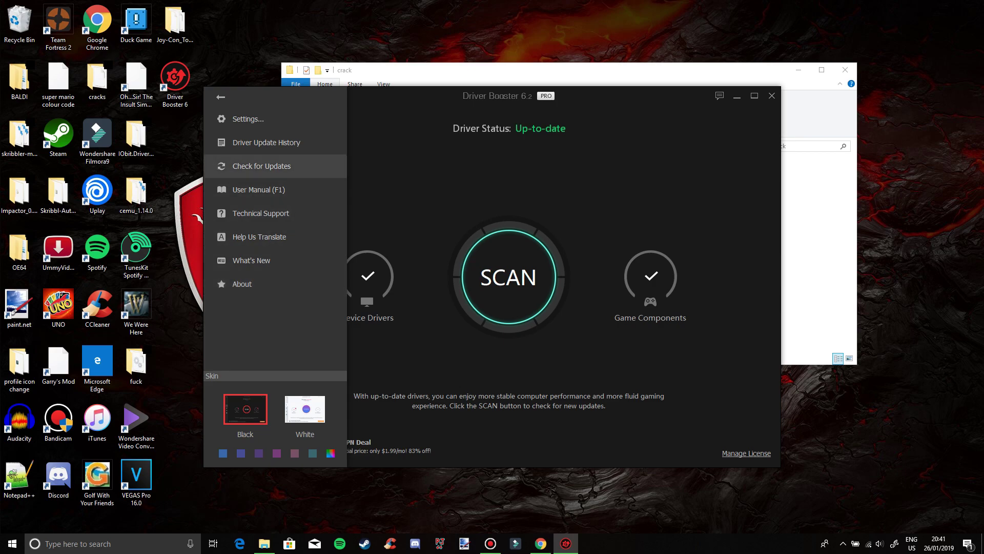
click(261, 166)
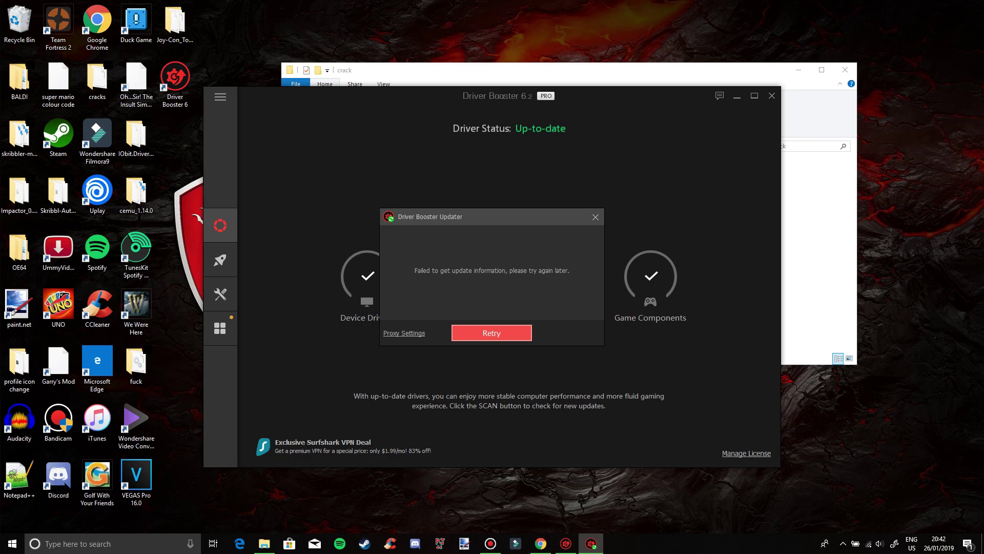
click(595, 216)
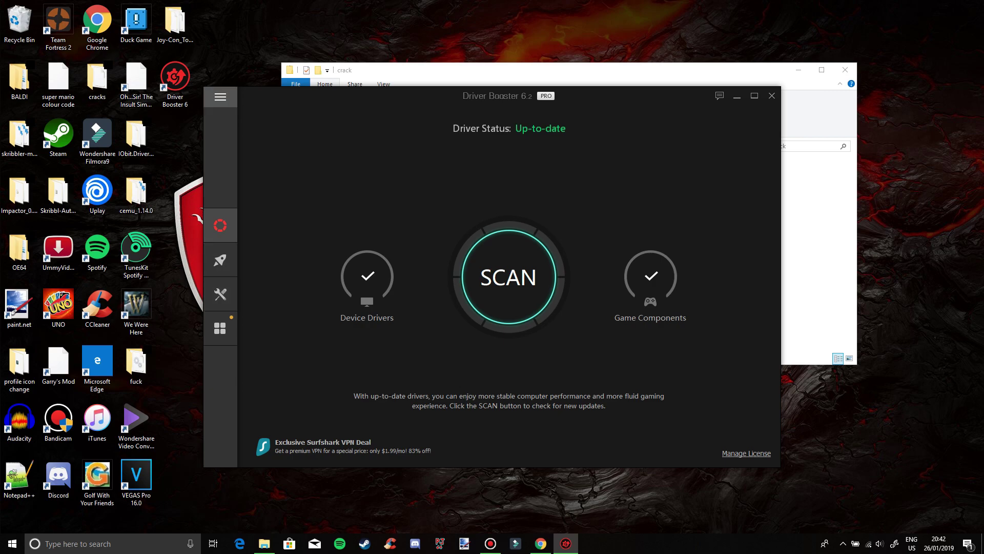
View Driver Booster's edition and version in the About information and close it.
click(220, 97)
click(242, 284)
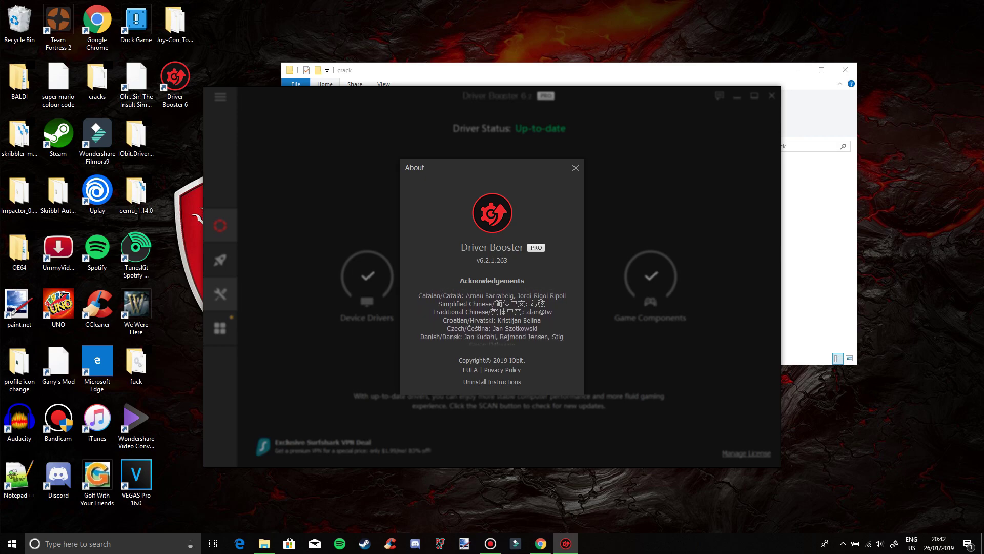
click(575, 168)
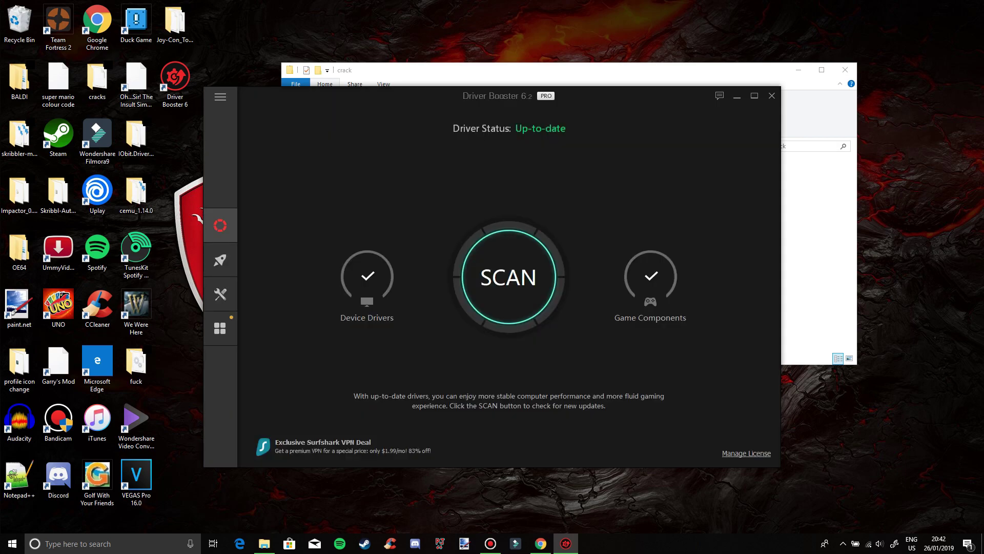